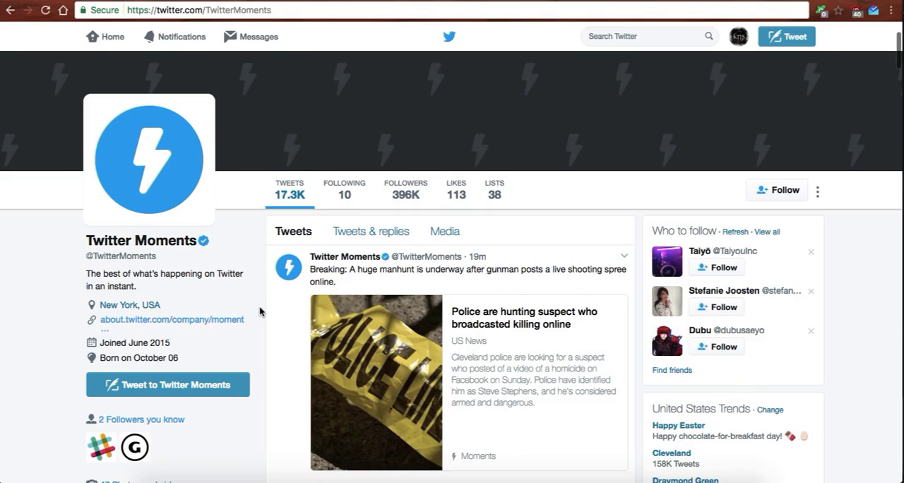
Browse the moments shared in the Twitter Moments profile's tweet feed.
{"action": "scroll", "coordinate": [259, 312], "scroll_direction": "down", "scroll_amount": 3}
{"action": "scroll", "coordinate": [259, 311], "scroll_direction": "down", "scroll_amount": 1}
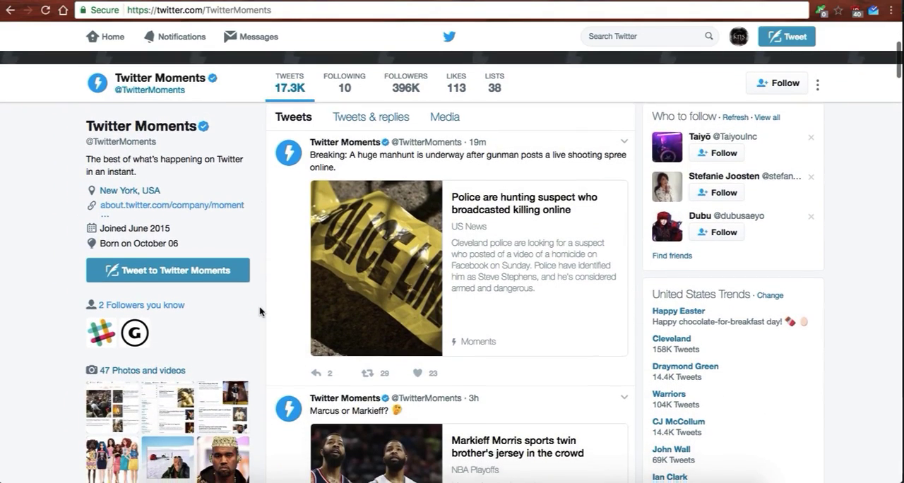
{"action": "scroll", "coordinate": [259, 311], "scroll_direction": "down", "scroll_amount": 3}
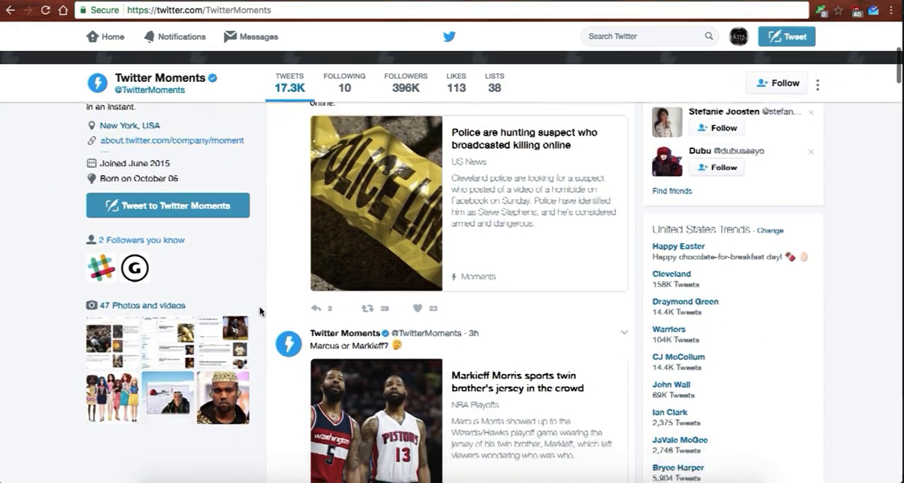
{"action": "scroll", "coordinate": [259, 311], "scroll_direction": "down", "scroll_amount": 7}
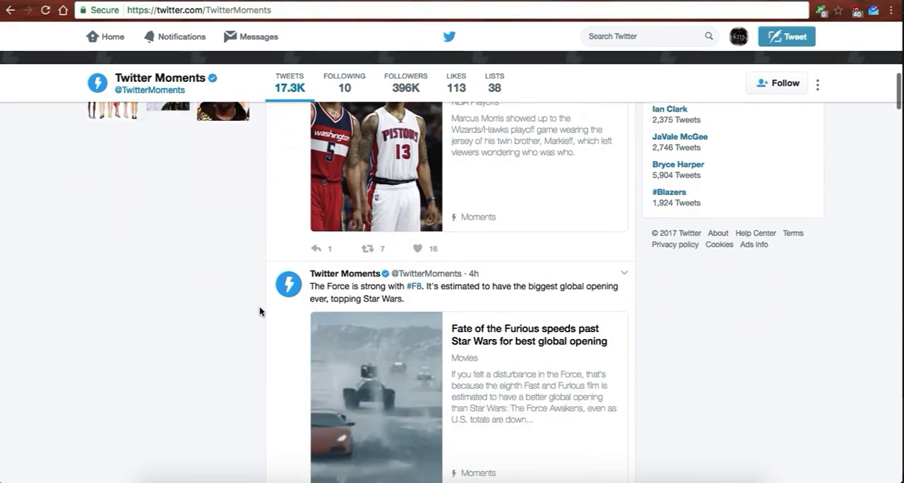
{"action": "scroll", "coordinate": [259, 311], "scroll_direction": "down", "scroll_amount": 4}
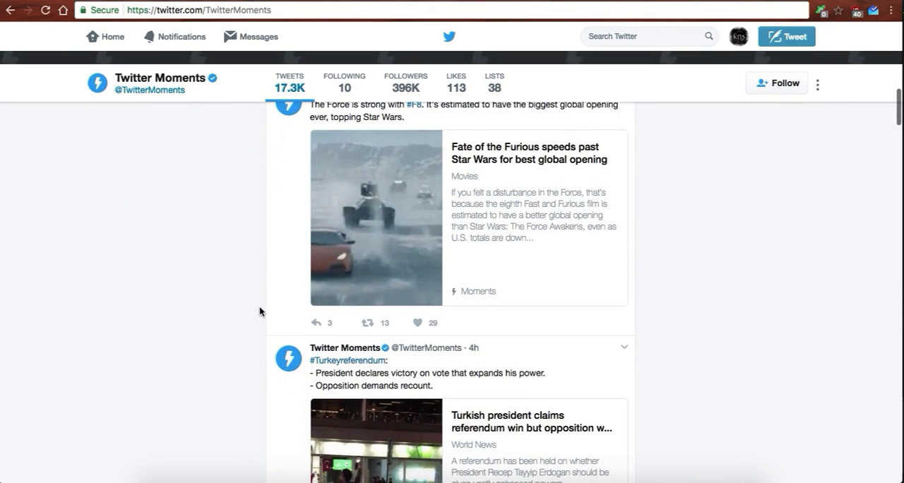
{"action": "scroll", "coordinate": [258, 311], "scroll_direction": "up", "scroll_amount": 1}
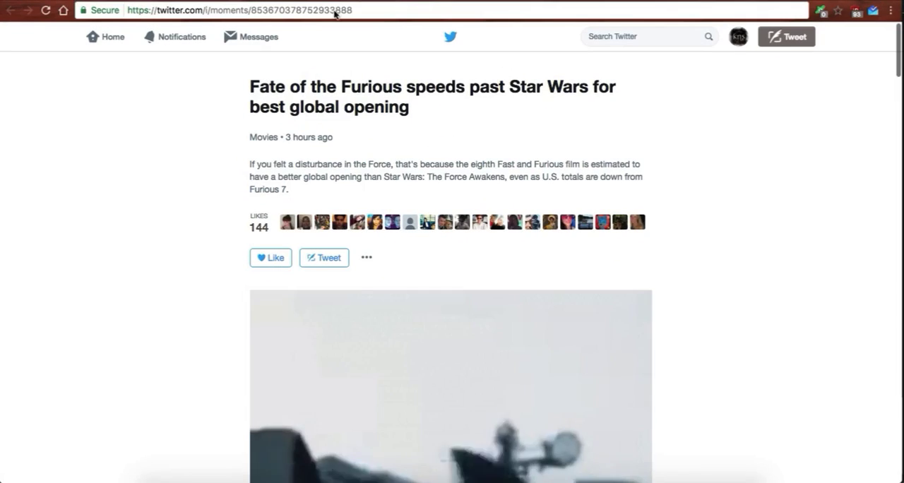
Examine the "Fate of the Furious speeds past Star Wars for best global opening" moment, from its cover animation through its collected tweets.
{"action": "scroll", "coordinate": [206, 221], "scroll_direction": "down", "scroll_amount": 12}
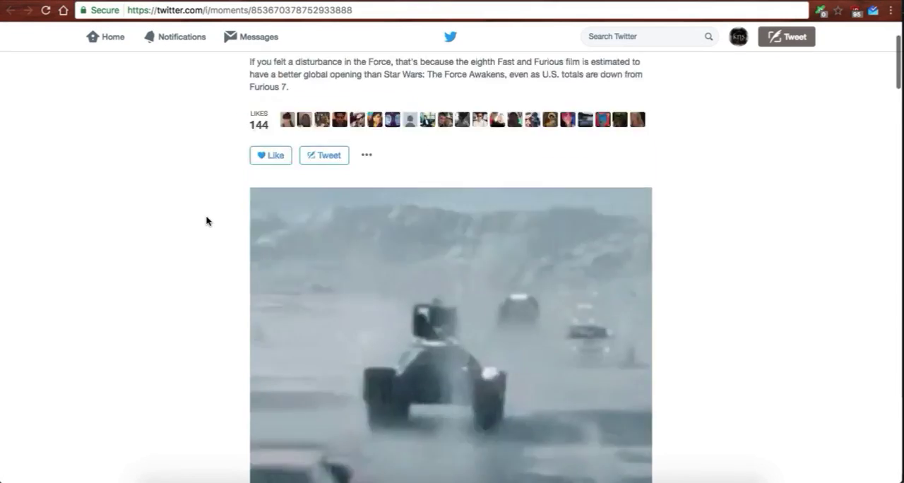
{"action": "scroll", "coordinate": [207, 221], "scroll_direction": "down", "scroll_amount": 7}
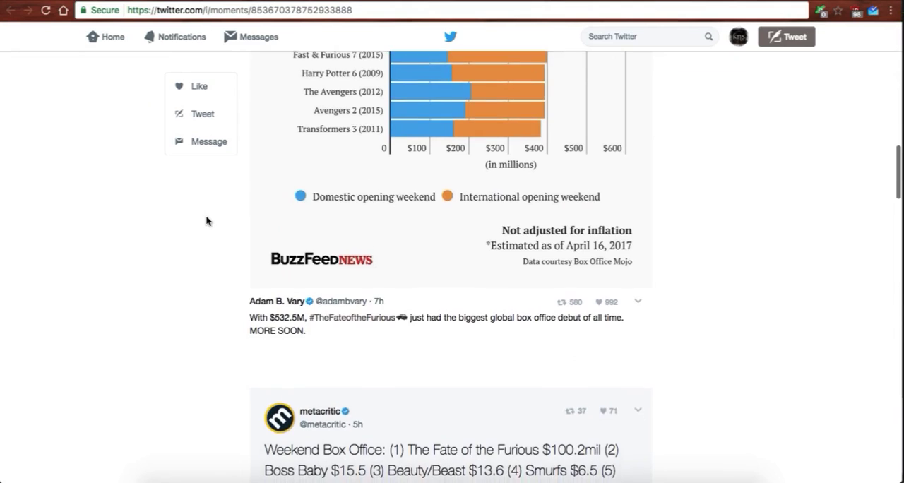
{"action": "scroll", "coordinate": [206, 221], "scroll_direction": "down", "scroll_amount": 5}
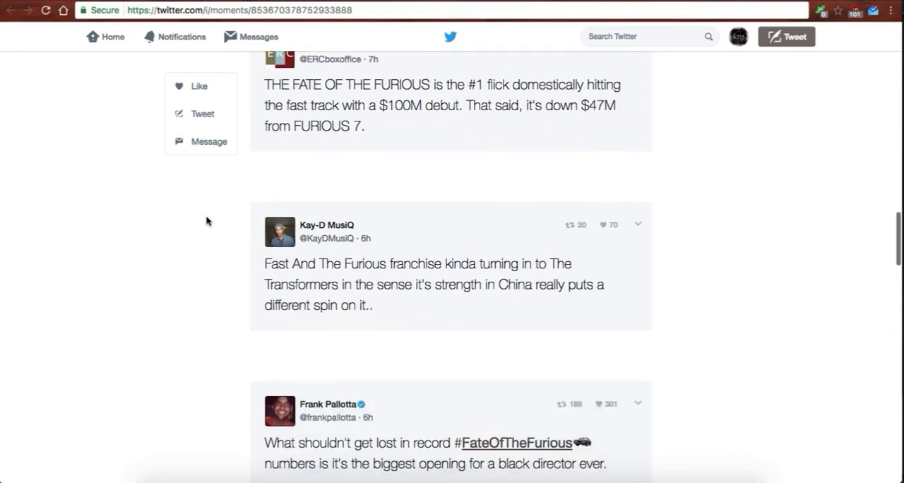
{"action": "scroll", "coordinate": [207, 221], "scroll_direction": "down", "scroll_amount": 2}
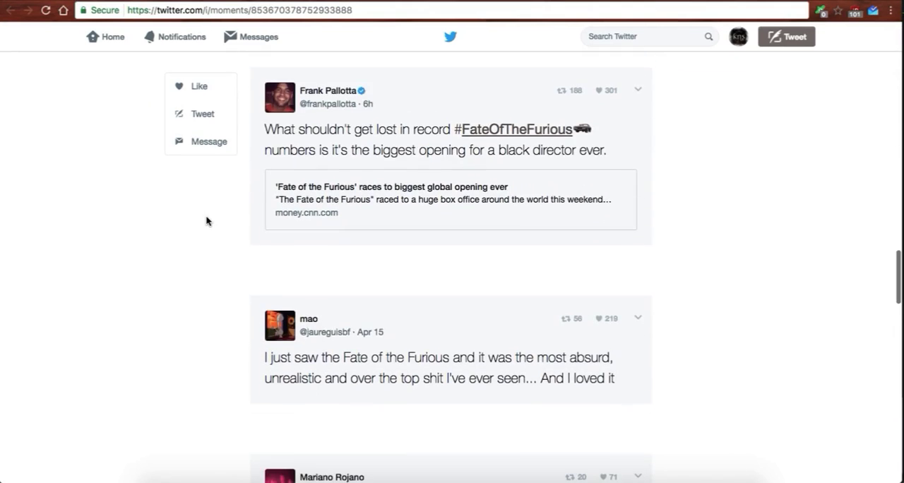
{"action": "scroll", "coordinate": [206, 220], "scroll_direction": "down", "scroll_amount": 3}
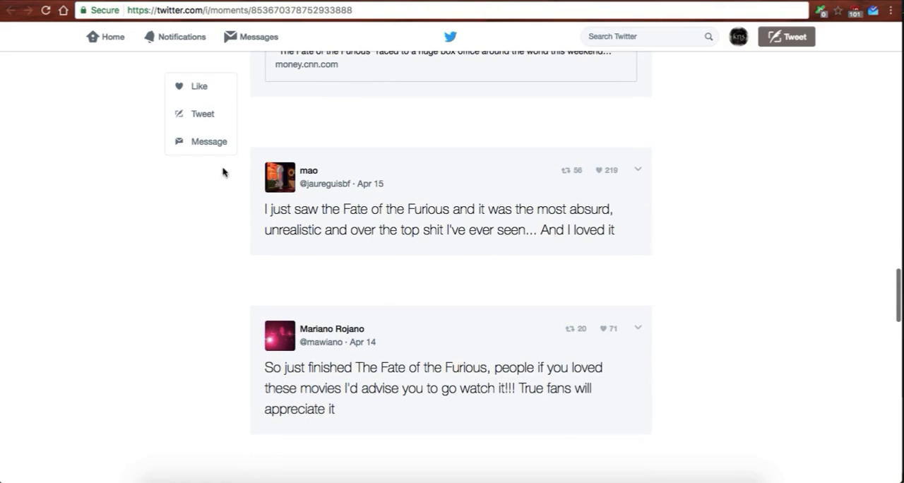
{"action": "scroll", "coordinate": [229, 227], "scroll_direction": "up", "scroll_amount": 1}
{"action": "scroll", "coordinate": [229, 228], "scroll_direction": "down", "scroll_amount": 5}
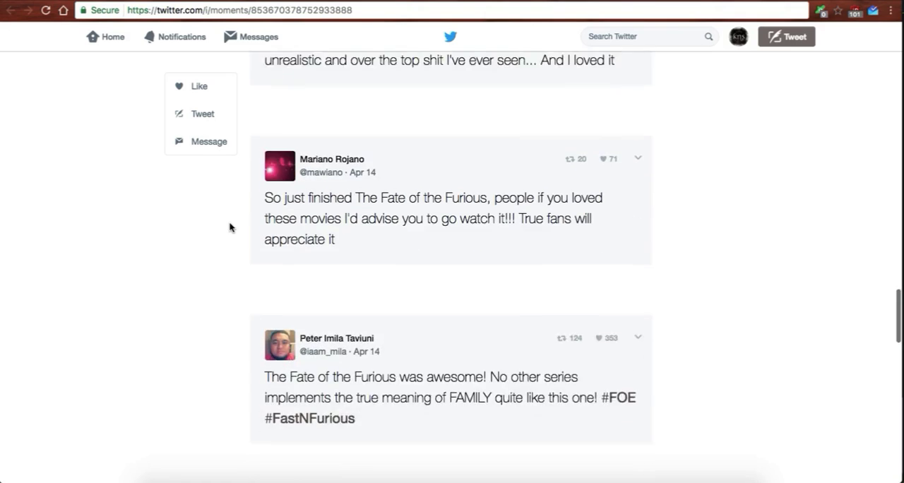
{"action": "scroll", "coordinate": [229, 228], "scroll_direction": "down", "scroll_amount": 2}
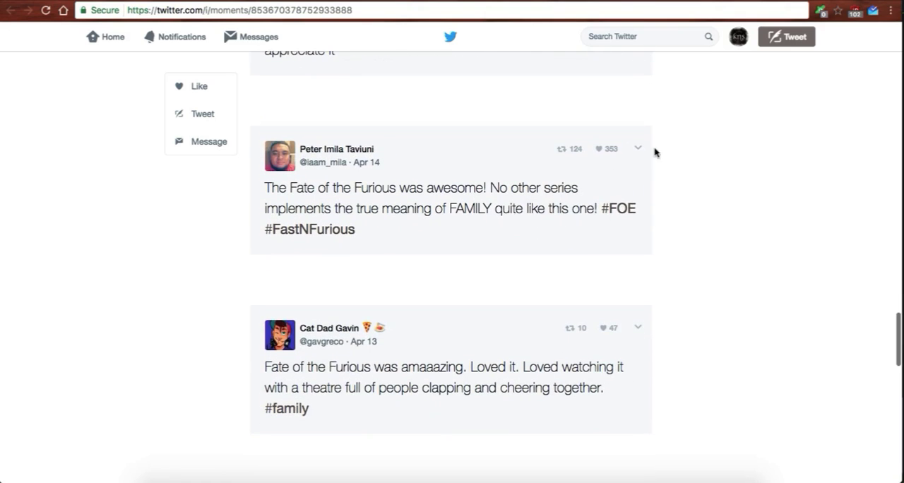
{"action": "scroll", "coordinate": [675, 185], "scroll_direction": "up", "scroll_amount": 20}
Reload the Fate of the Furious moment and review its description, box office chart and curated tweets.
{"action": "key", "text": "super+r"}
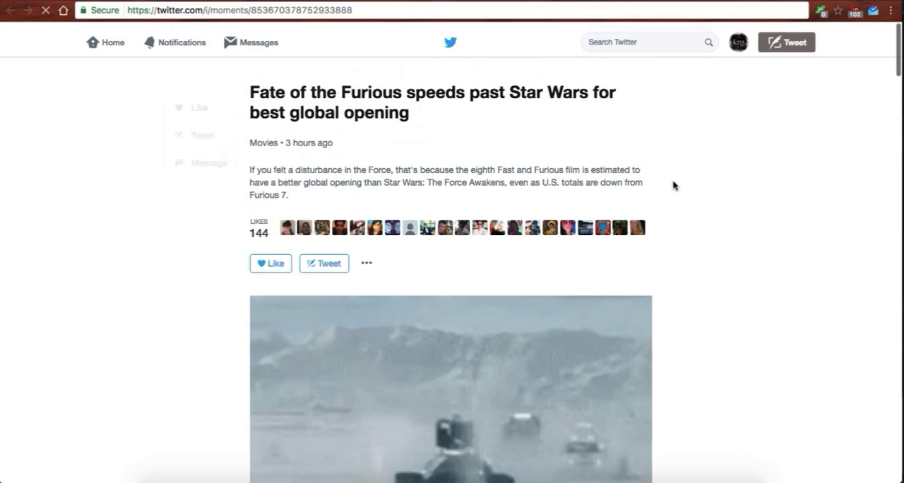
{"action": "scroll", "coordinate": [673, 185], "scroll_direction": "down", "scroll_amount": 15}
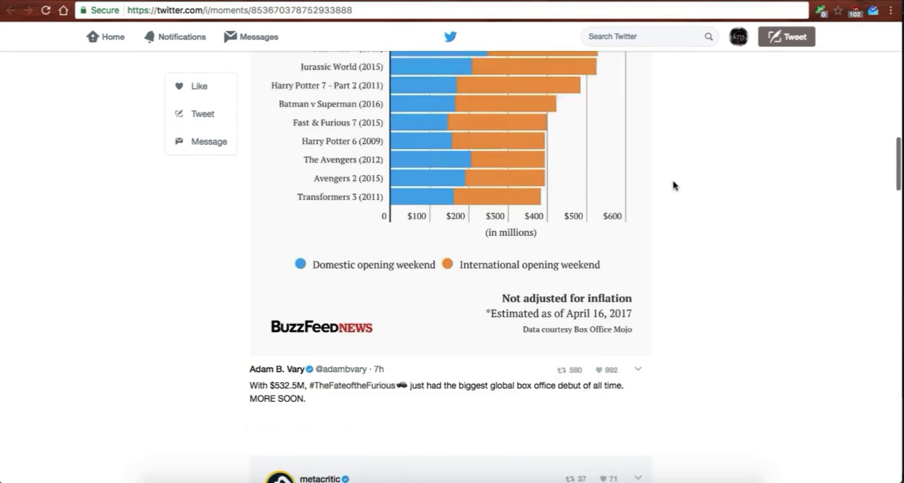
{"action": "scroll", "coordinate": [672, 186], "scroll_direction": "up", "scroll_amount": 15}
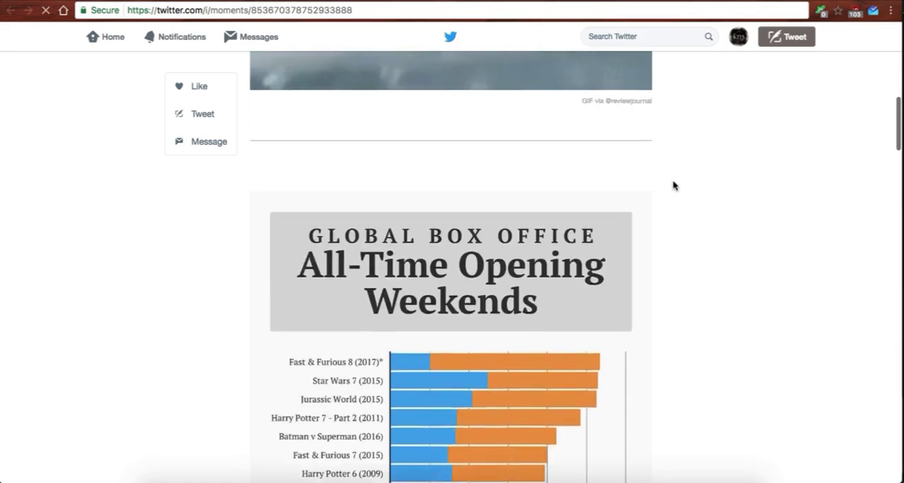
{"action": "scroll", "coordinate": [673, 185], "scroll_direction": "down", "scroll_amount": 1}
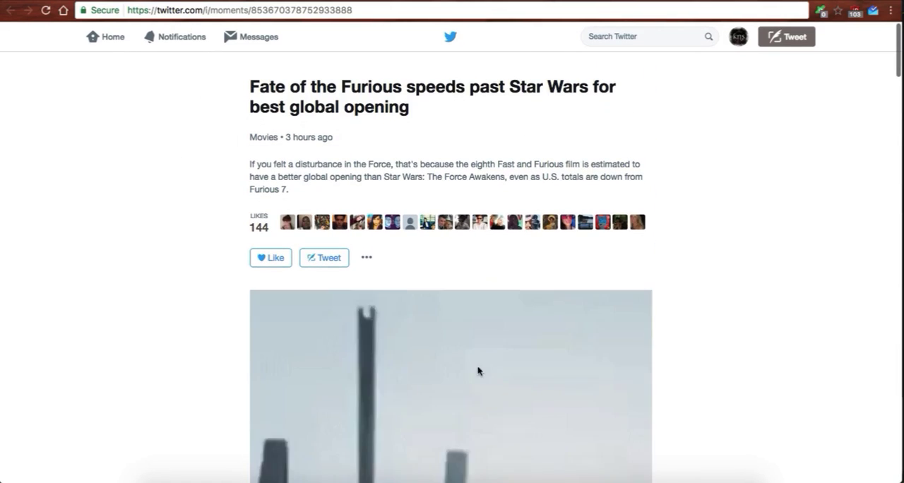
{"action": "left_click_drag", "start_coordinate": [257, 163], "coordinate": [349, 190]}
{"action": "left_click", "coordinate": [447, 174]}
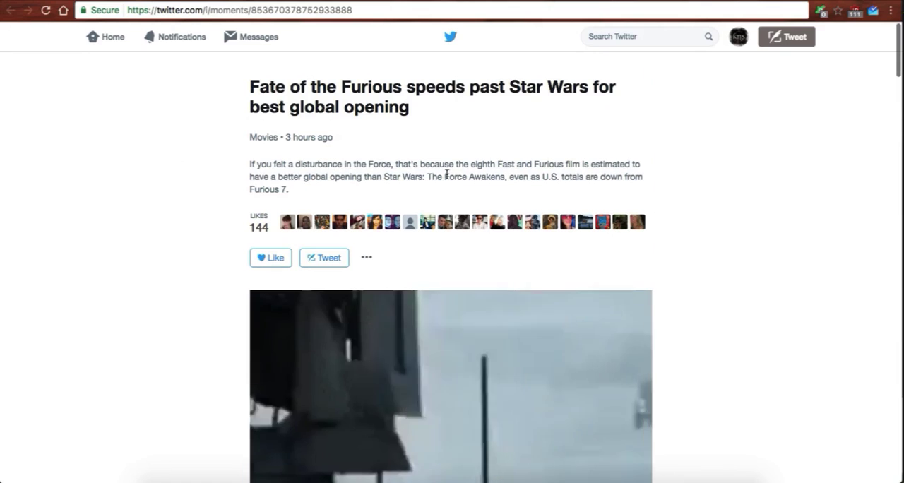
{"action": "scroll", "coordinate": [676, 277], "scroll_direction": "down", "scroll_amount": 10}
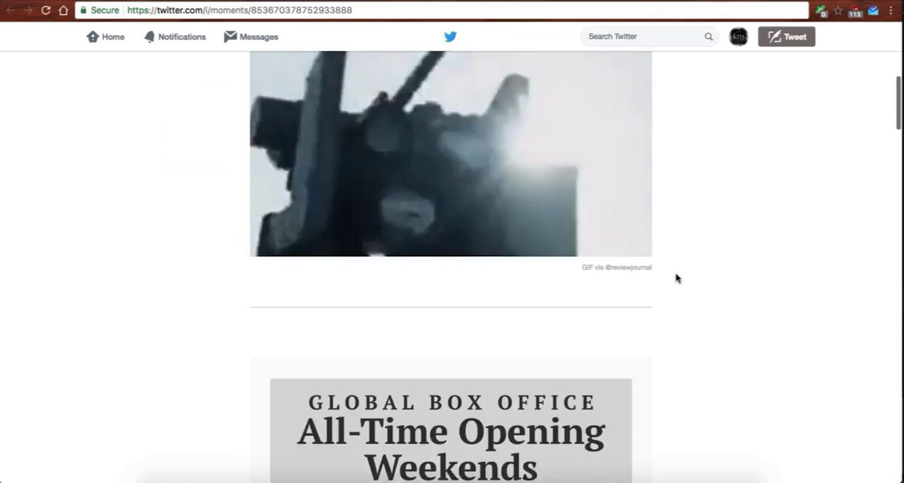
{"action": "scroll", "coordinate": [676, 278], "scroll_direction": "down", "scroll_amount": 10}
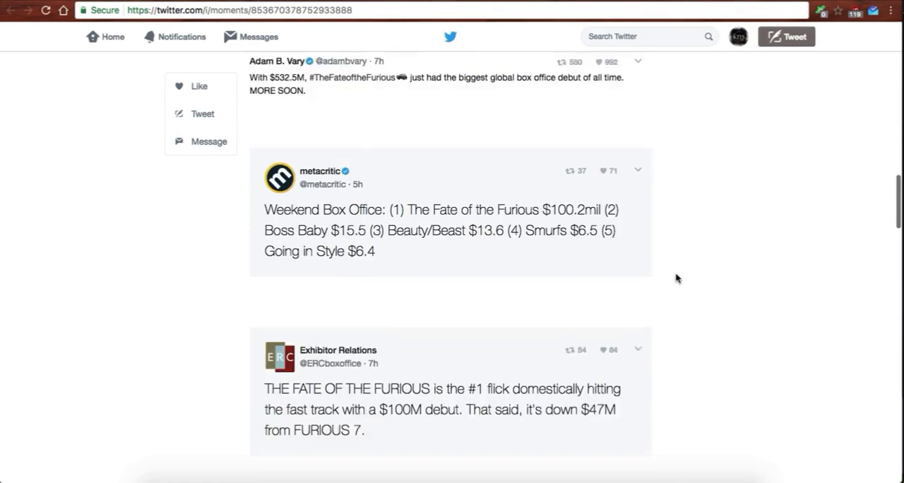
{"action": "scroll", "coordinate": [676, 278], "scroll_direction": "down", "scroll_amount": 6}
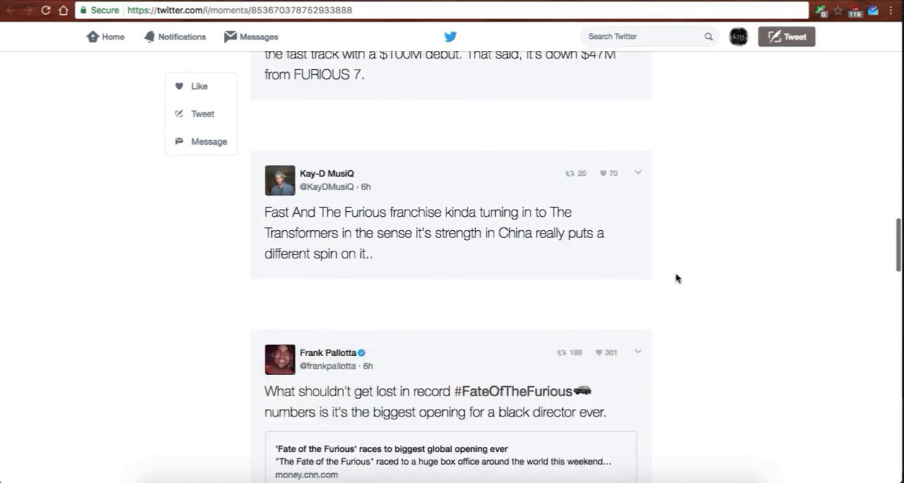
{"action": "scroll", "coordinate": [676, 278], "scroll_direction": "down", "scroll_amount": 3}
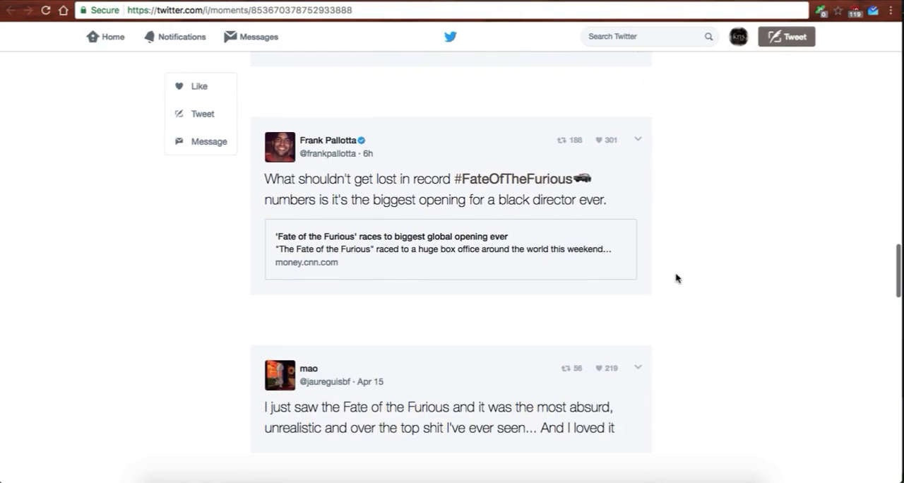
Look through the top tweets for #globalnews.
{"action": "scroll", "coordinate": [676, 278], "scroll_direction": "down", "scroll_amount": 1}
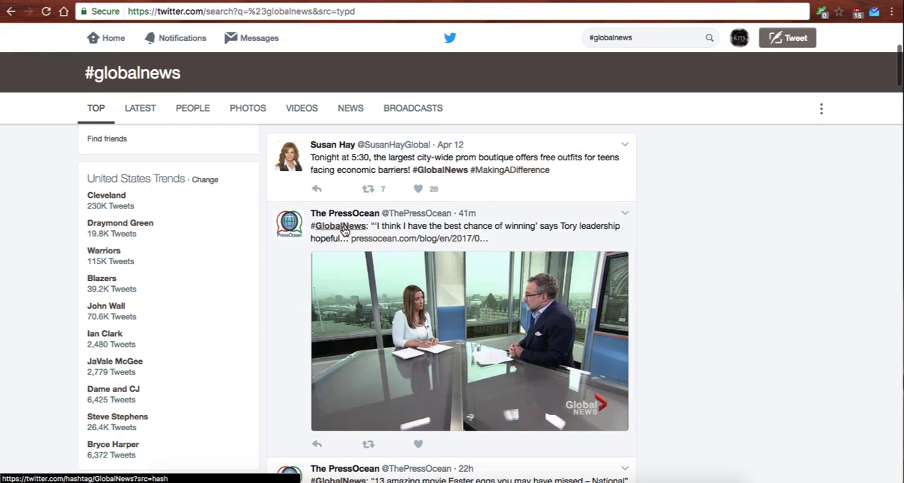
{"action": "scroll", "coordinate": [344, 231], "scroll_direction": "down", "scroll_amount": 3}
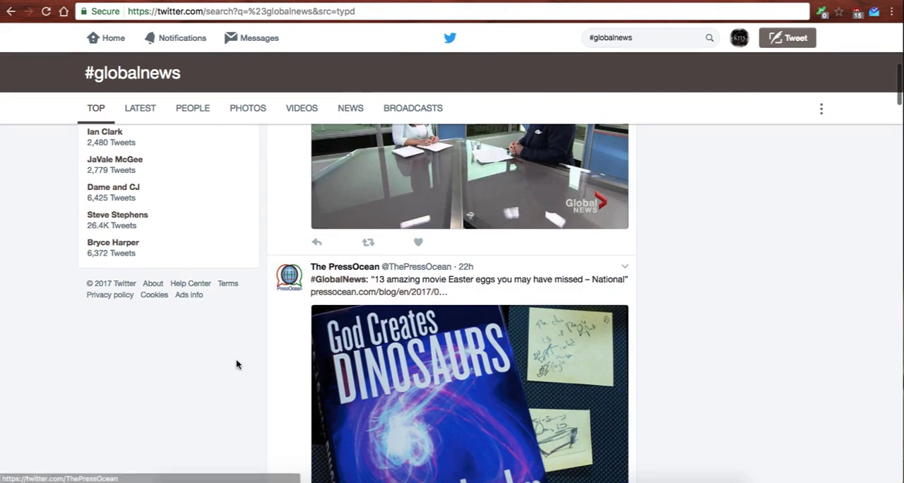
{"action": "scroll", "coordinate": [236, 363], "scroll_direction": "down", "scroll_amount": 4}
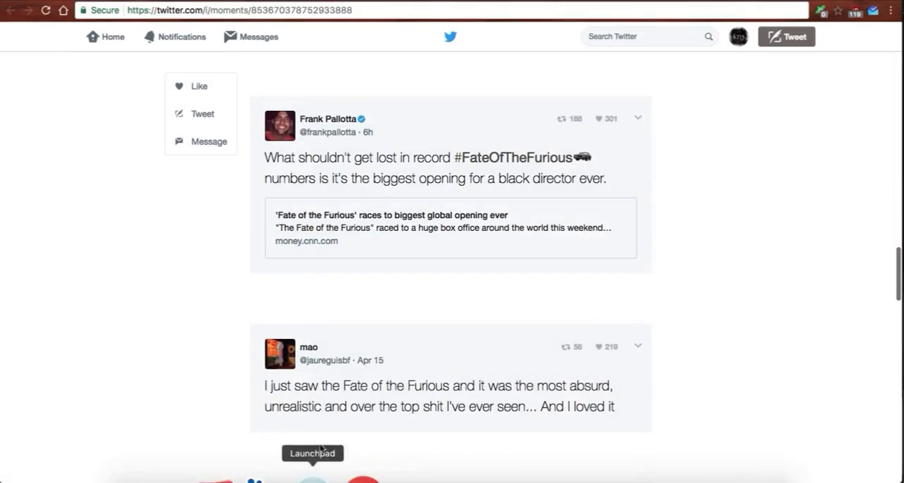
Examine the layout of the Fate of the Furious moment, from its title and cover down to the More Moments suggestions.
{"action": "scroll", "coordinate": [329, 346], "scroll_direction": "up", "scroll_amount": 20}
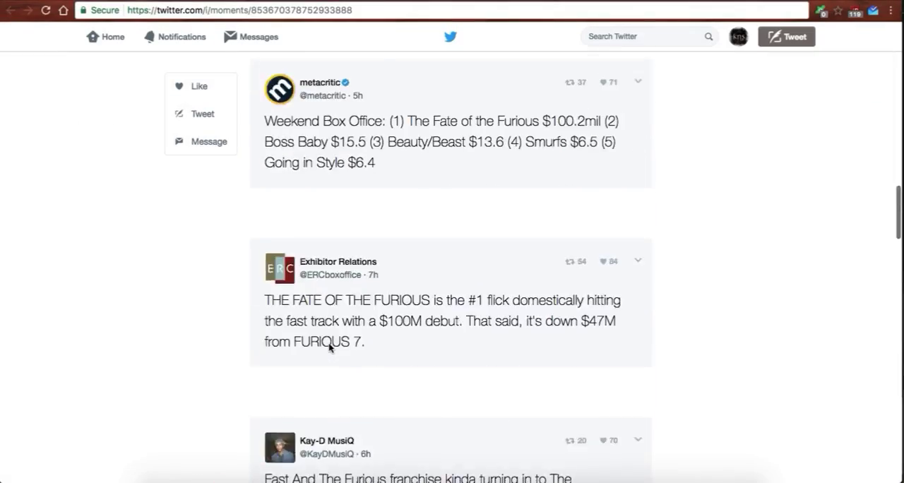
{"action": "scroll", "coordinate": [329, 348], "scroll_direction": "down", "scroll_amount": 1}
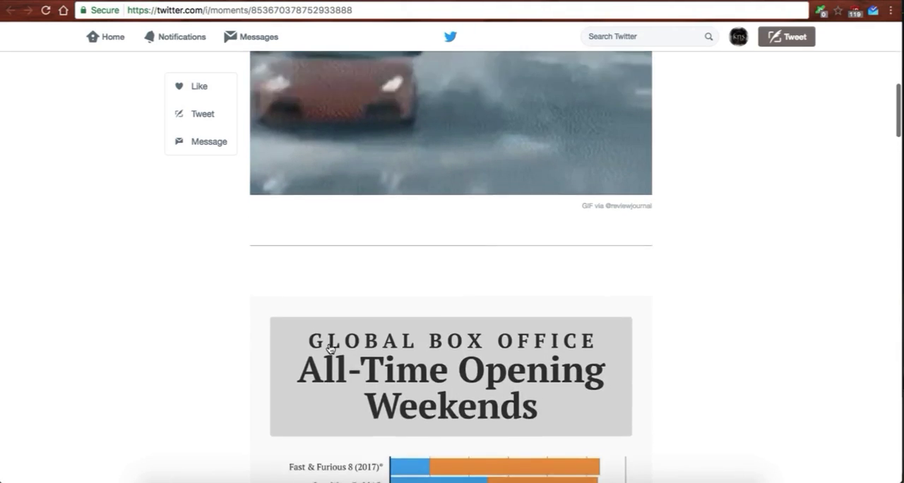
{"action": "scroll", "coordinate": [330, 348], "scroll_direction": "up", "scroll_amount": 7}
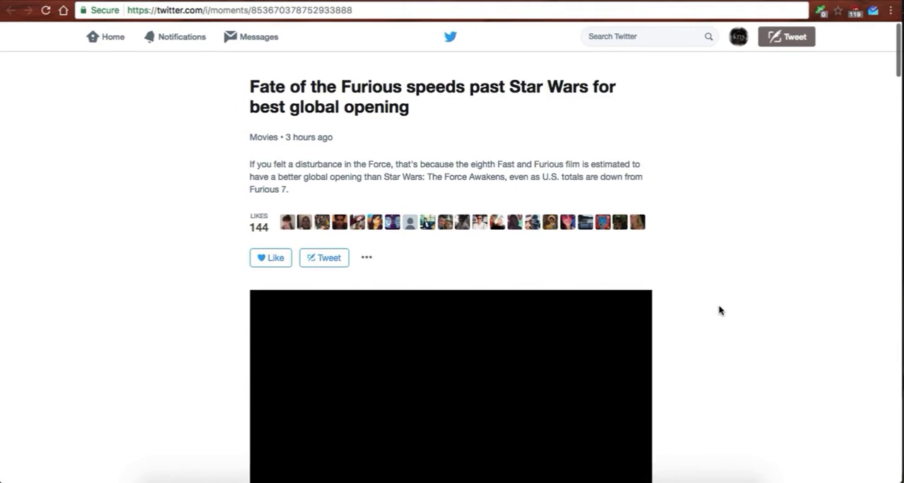
{"action": "scroll", "coordinate": [718, 309], "scroll_direction": "down", "scroll_amount": 1}
{"action": "scroll", "coordinate": [718, 308], "scroll_direction": "up", "scroll_amount": 1}
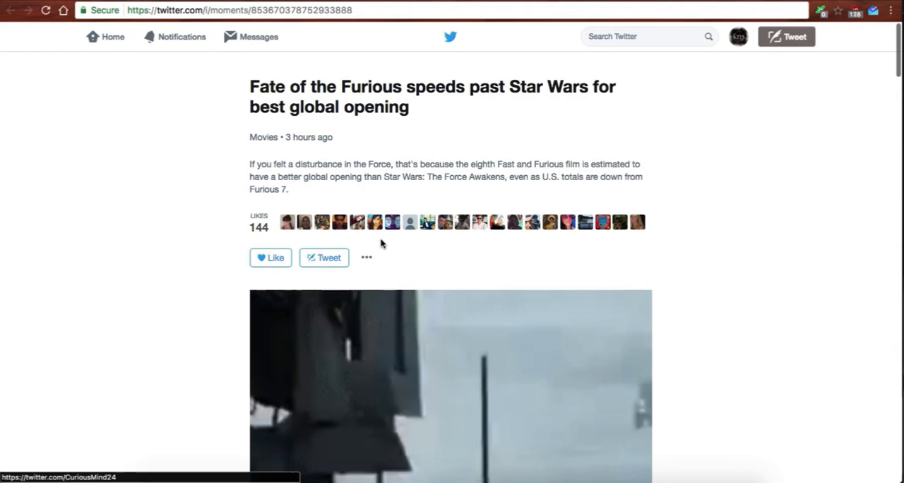
{"action": "scroll", "coordinate": [730, 286], "scroll_direction": "down", "scroll_amount": 20}
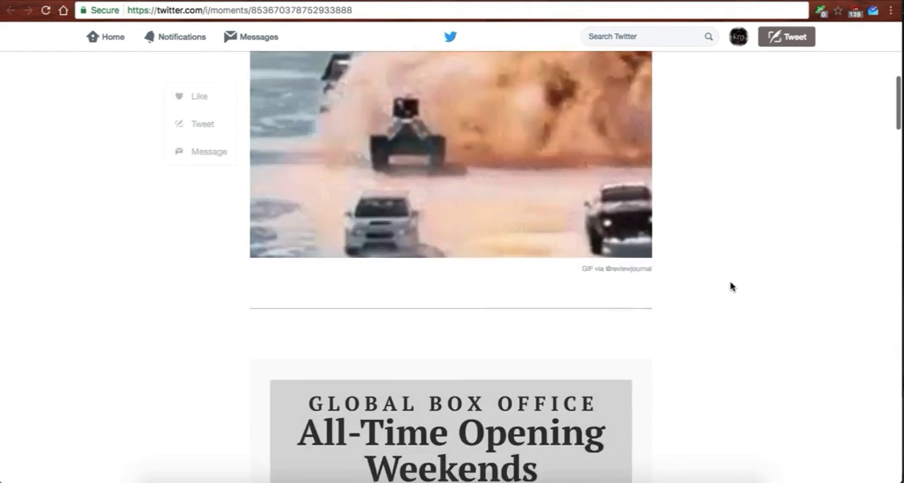
{"action": "scroll", "coordinate": [730, 286], "scroll_direction": "down", "scroll_amount": 20}
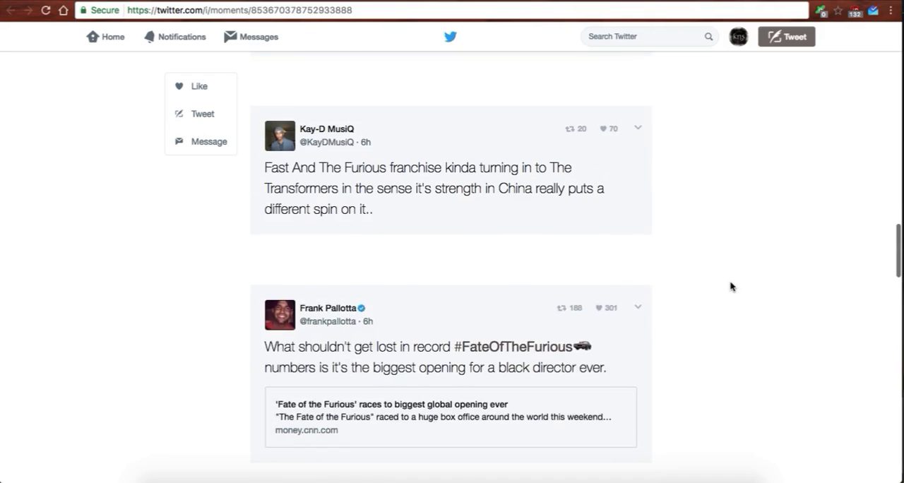
{"action": "scroll", "coordinate": [731, 286], "scroll_direction": "down", "scroll_amount": 20}
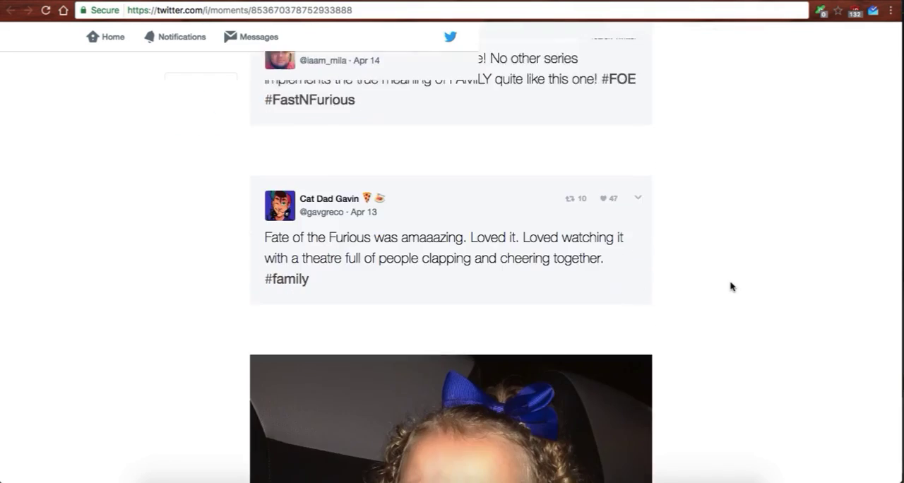
{"action": "scroll", "coordinate": [731, 286], "scroll_direction": "down", "scroll_amount": 12}
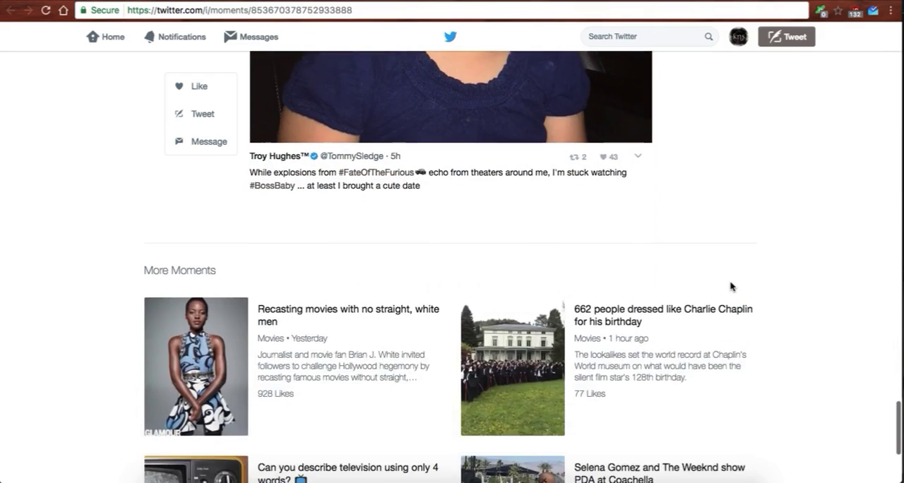
{"action": "scroll", "coordinate": [731, 286], "scroll_direction": "down", "scroll_amount": 1}
{"action": "scroll", "coordinate": [797, 267], "scroll_direction": "up", "scroll_amount": 1}
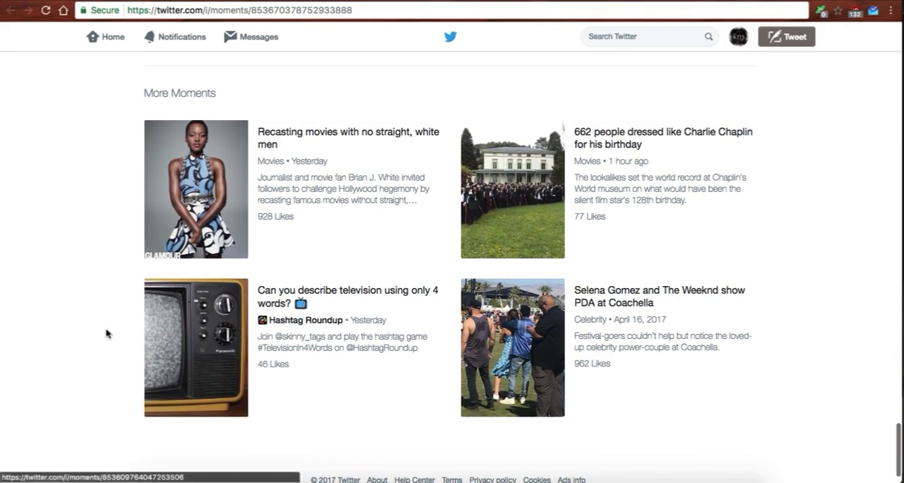
{"action": "scroll", "coordinate": [83, 205], "scroll_direction": "up", "scroll_amount": 1}
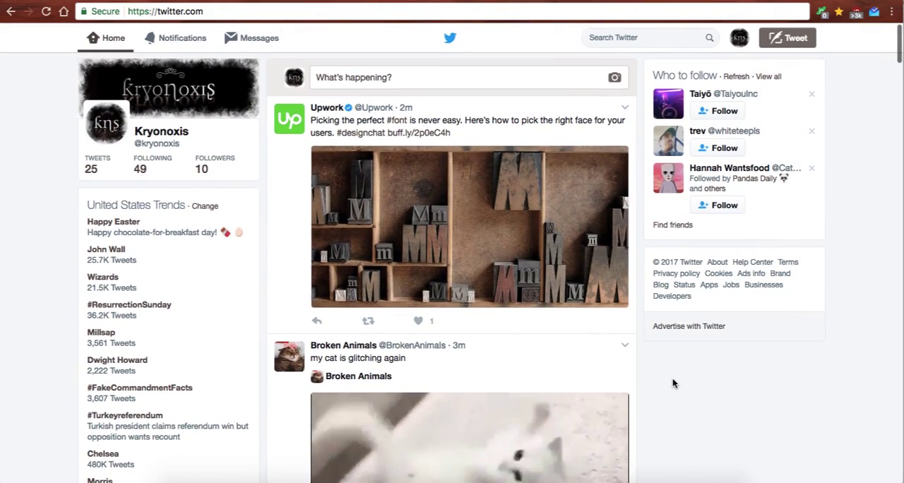
Go to the account's own Moments page and start creating a new Moment.
{"action": "left_click", "coordinate": [740, 39]}
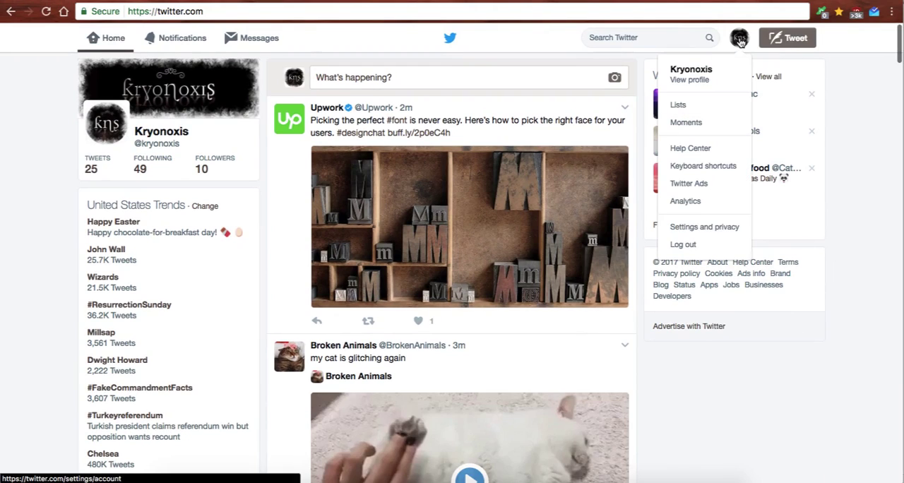
{"action": "left_click", "coordinate": [718, 124]}
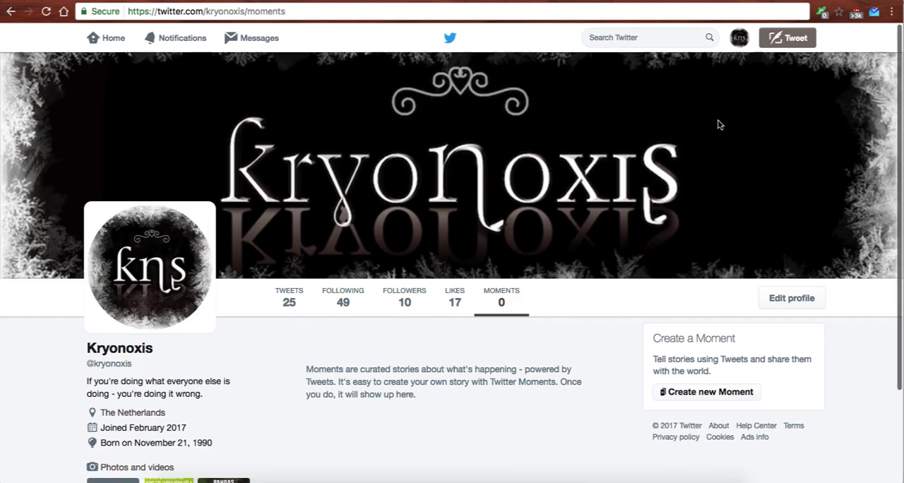
{"action": "scroll", "coordinate": [584, 305], "scroll_direction": "down", "scroll_amount": 3}
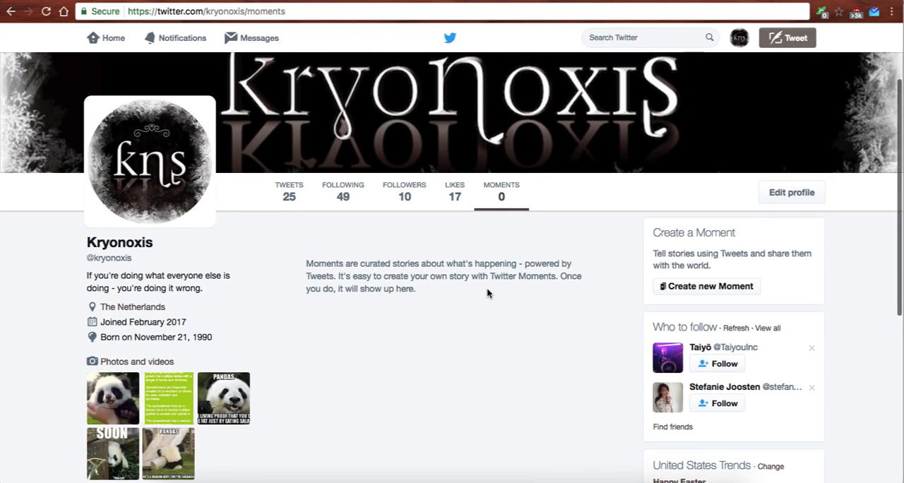
{"action": "scroll", "coordinate": [486, 293], "scroll_direction": "up", "scroll_amount": 3}
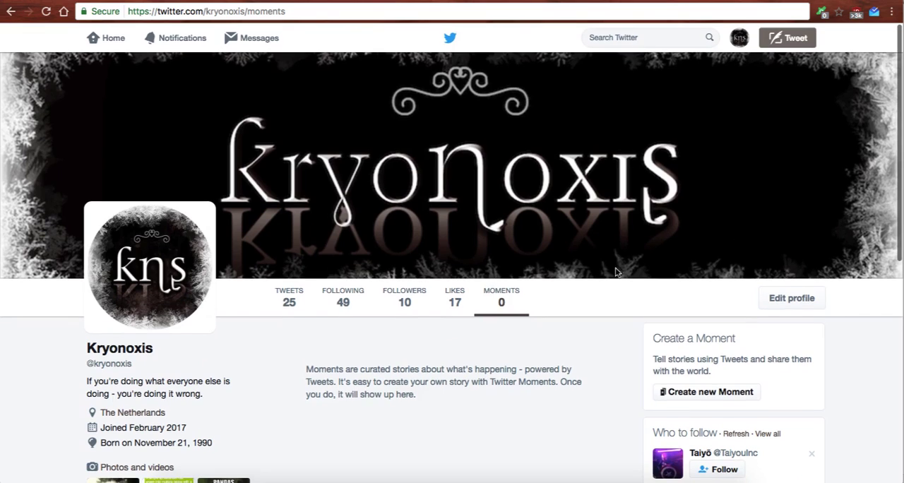
{"action": "left_click", "coordinate": [709, 392]}
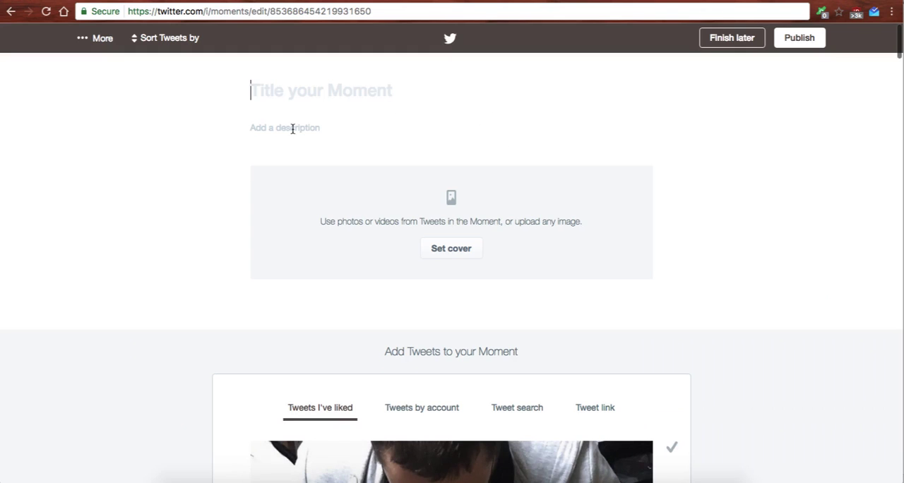
Title the Moment "Pandas - Welcome to Netherlands!".
{"action": "left_click", "coordinate": [316, 88]}
{"action": "type", "text": "Pandas - "}
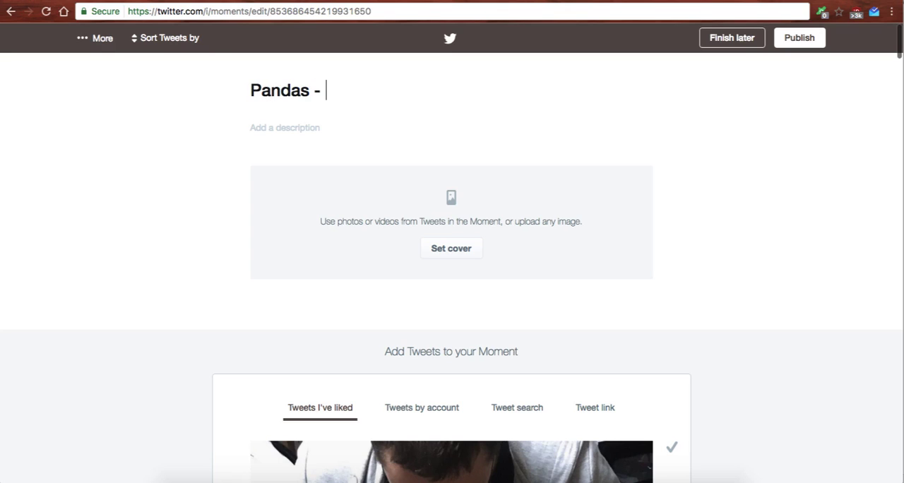
{"action": "type", "text": "Welcome to Ne"}
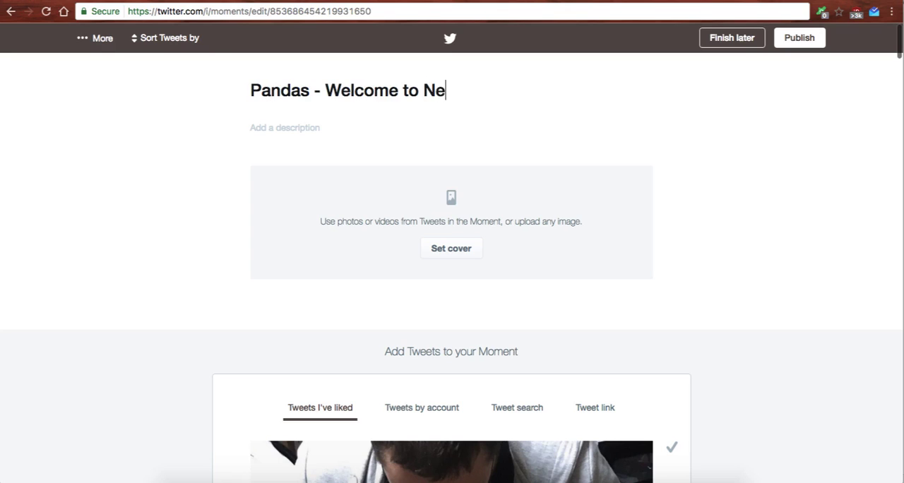
{"action": "type", "text": "therlands!"}
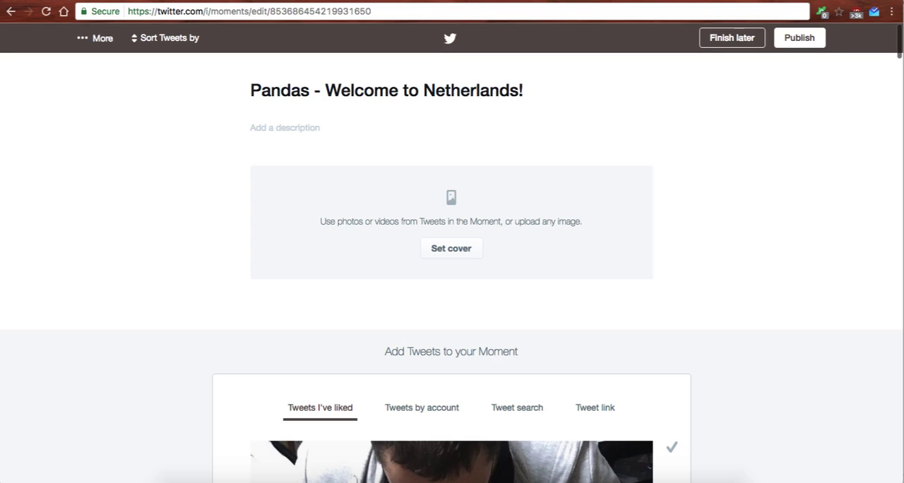
Paste the description about Wu Wen and Xing Ya's arrival at Ouwehands Dierenpark zoo, and shorten it by removing "and negotiations".
{"action": "left_click", "coordinate": [304, 128]}
{"action": "type", "text": "Wu Wen (Beautiful Powerful Cloud) and Xing Ya (Elegant Star) are finally here! After 16 years of campaigning and negotiations, the pandas have finally arrived at Ouwehands Dierenpark zoo in Rhenen where the public will be able to see them after a few weeks of quarantine."}
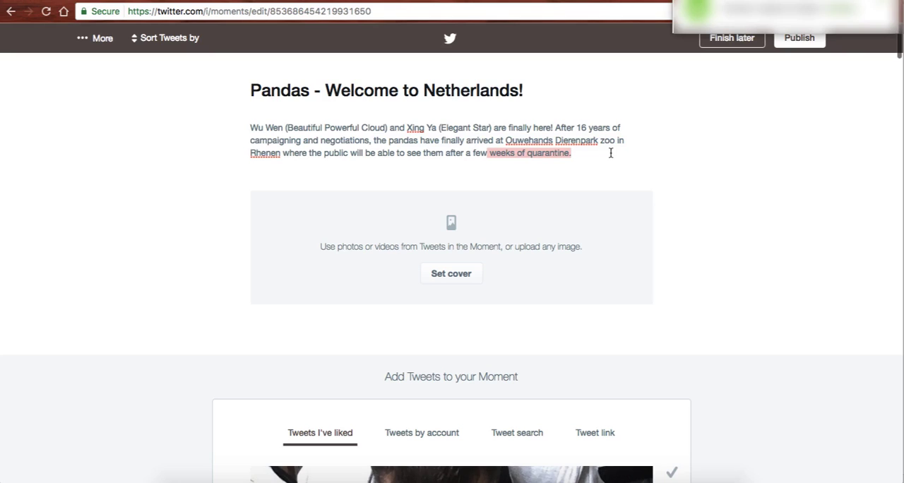
{"action": "left_click_drag", "start_coordinate": [309, 140], "coordinate": [333, 141]}
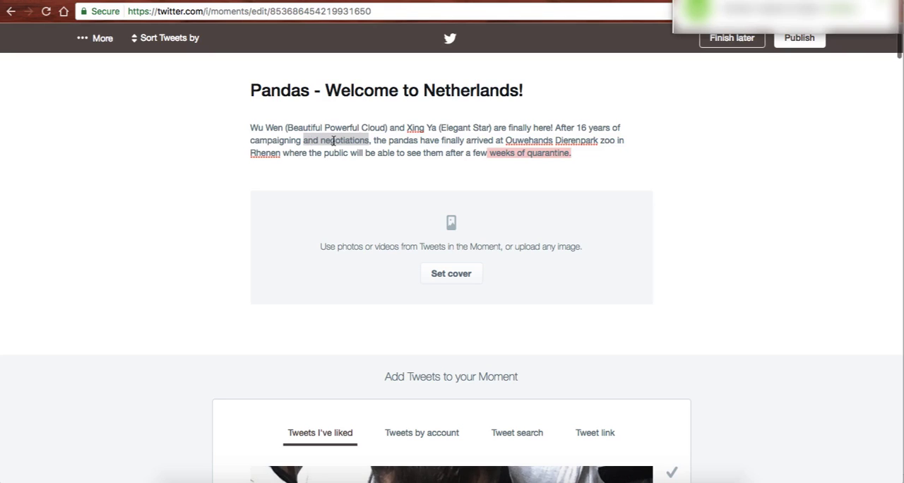
{"action": "key", "text": "BackSpace"}
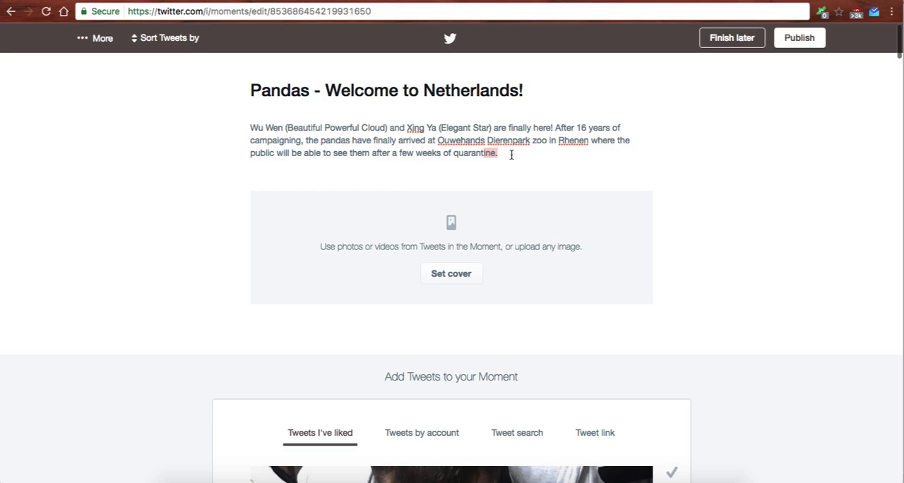
Upload the panda photo from the computer as the Moment's cover.
{"action": "scroll", "coordinate": [498, 180], "scroll_direction": "down", "scroll_amount": 1}
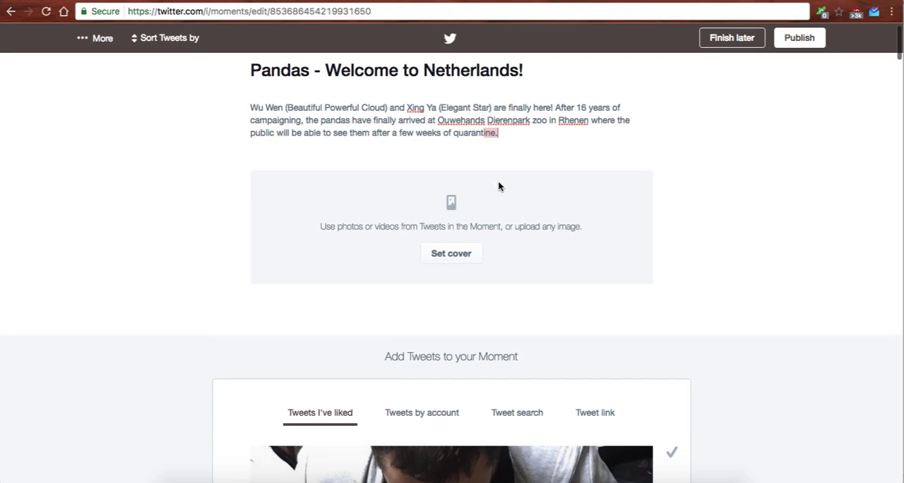
{"action": "left_click", "coordinate": [454, 257]}
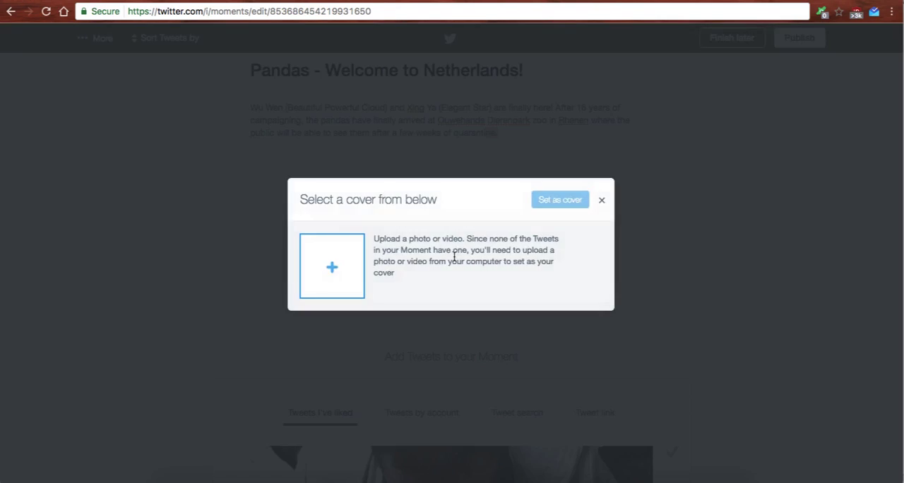
{"action": "left_click", "coordinate": [336, 265]}
{"action": "left_click", "coordinate": [639, 248]}
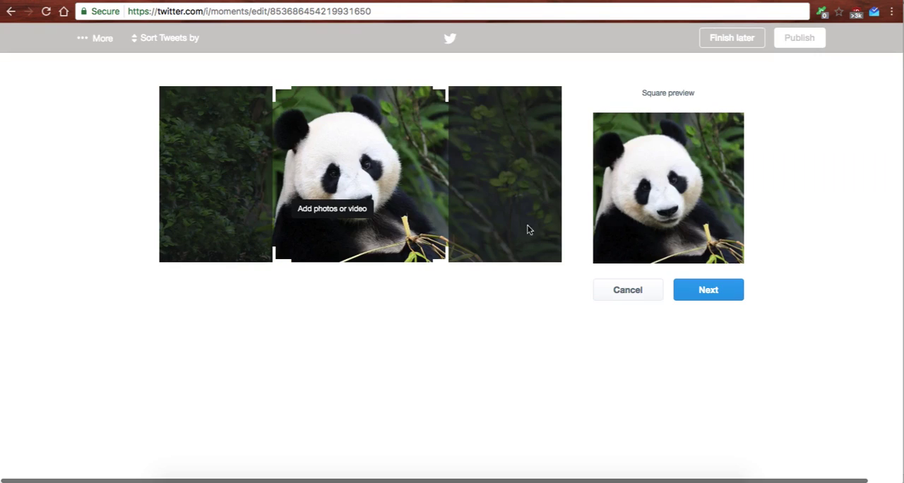
Shift the cover's square and mobile crops so they frame the panda's face, and save the cover.
{"action": "left_click_drag", "start_coordinate": [389, 221], "coordinate": [377, 223]}
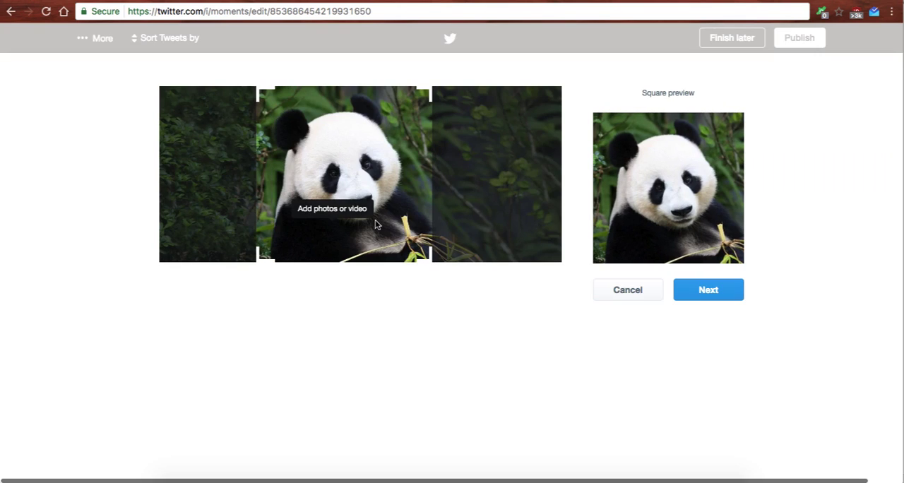
{"action": "left_click", "coordinate": [729, 299]}
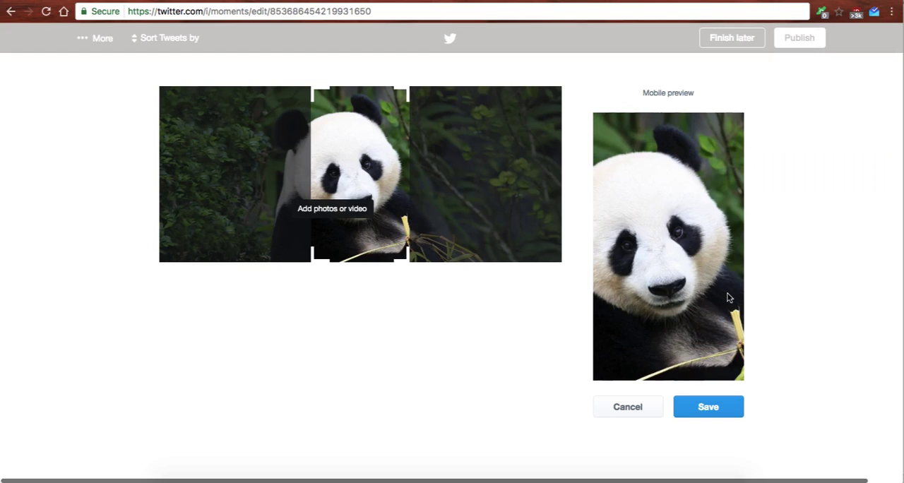
{"action": "left_click_drag", "start_coordinate": [375, 229], "coordinate": [356, 230]}
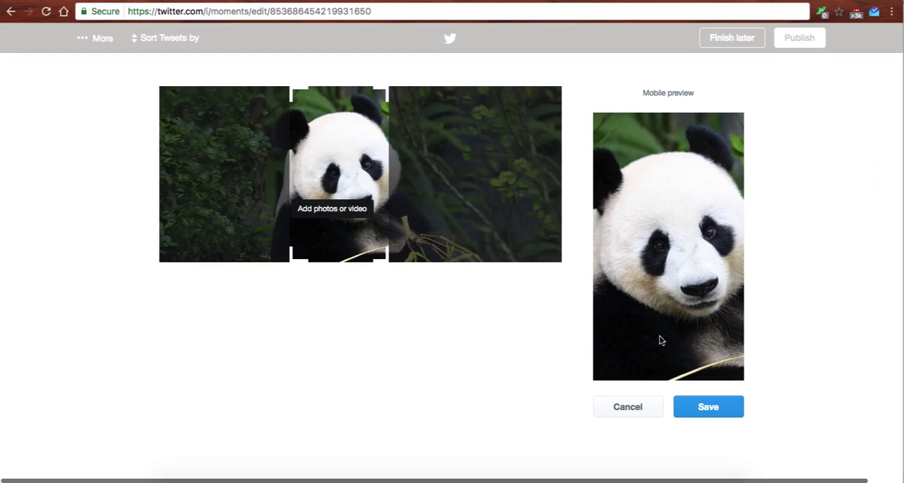
{"action": "left_click", "coordinate": [708, 408]}
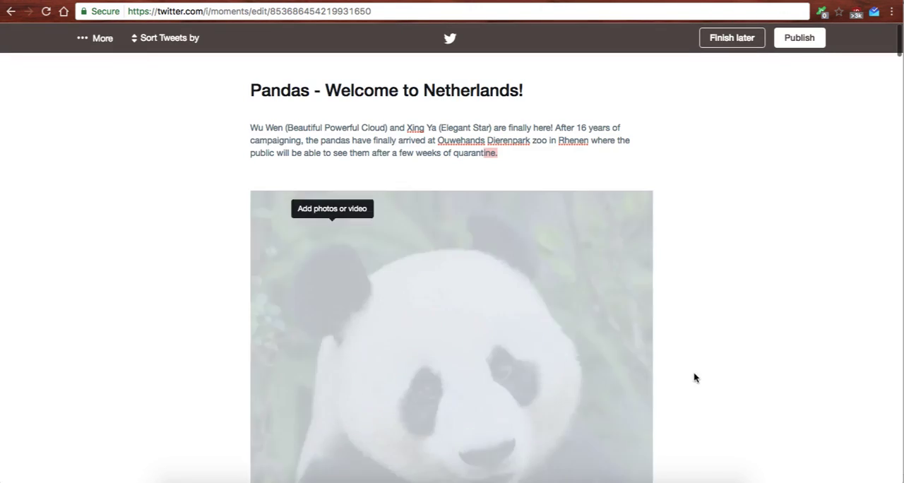
Review the Moment's cover, and look through the tweets offered for adding from the account's likes and by account.
{"action": "scroll", "coordinate": [678, 343], "scroll_direction": "down", "scroll_amount": 2}
{"action": "scroll", "coordinate": [679, 344], "scroll_direction": "up", "scroll_amount": 2}
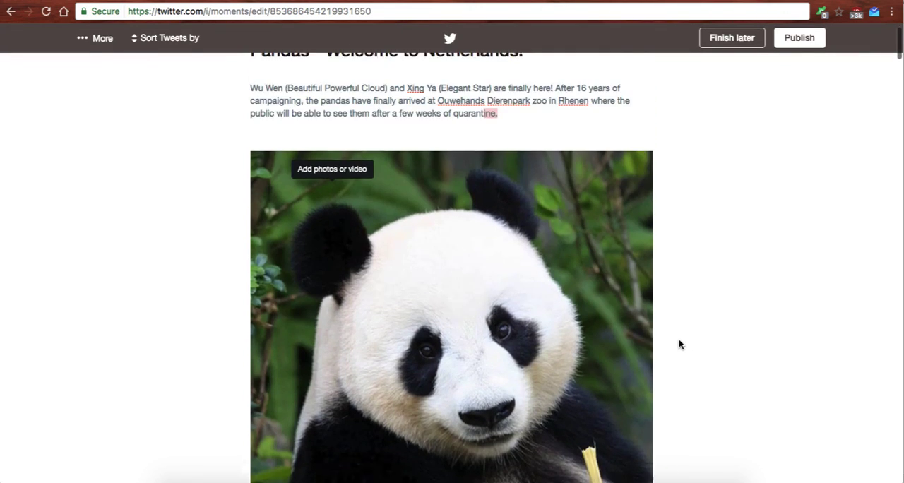
{"action": "scroll", "coordinate": [679, 343], "scroll_direction": "down", "scroll_amount": 1}
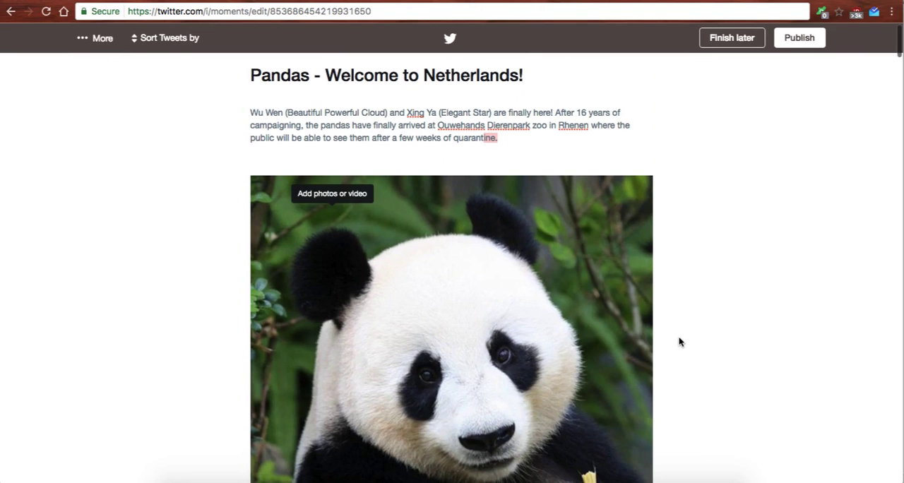
{"action": "scroll", "coordinate": [679, 342], "scroll_direction": "down", "scroll_amount": 2}
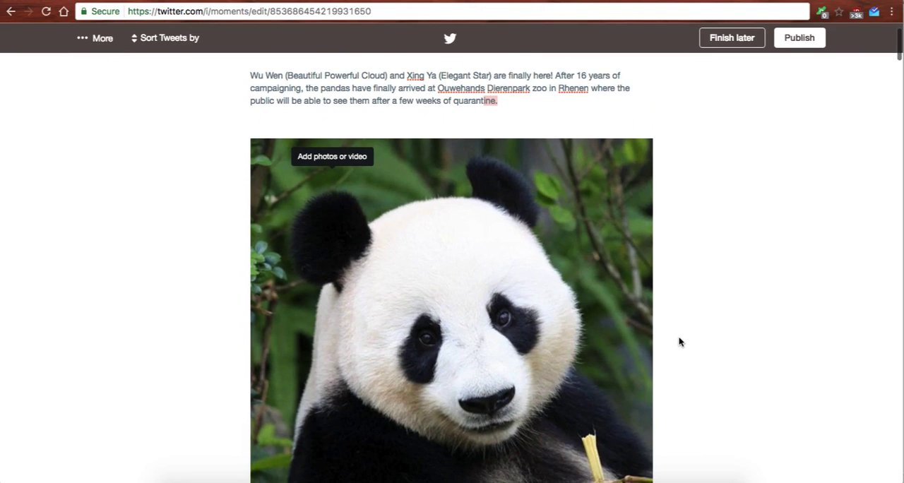
{"action": "scroll", "coordinate": [679, 342], "scroll_direction": "down", "scroll_amount": 1}
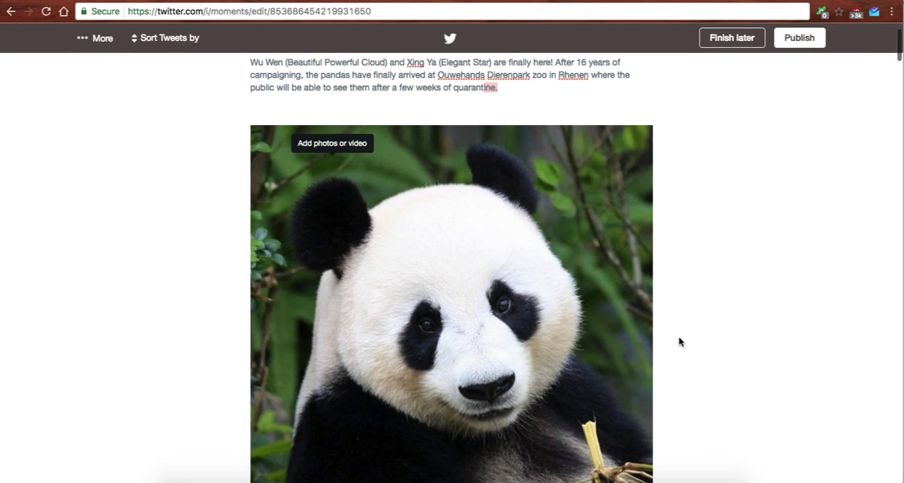
{"action": "scroll", "coordinate": [679, 343], "scroll_direction": "down", "scroll_amount": 10}
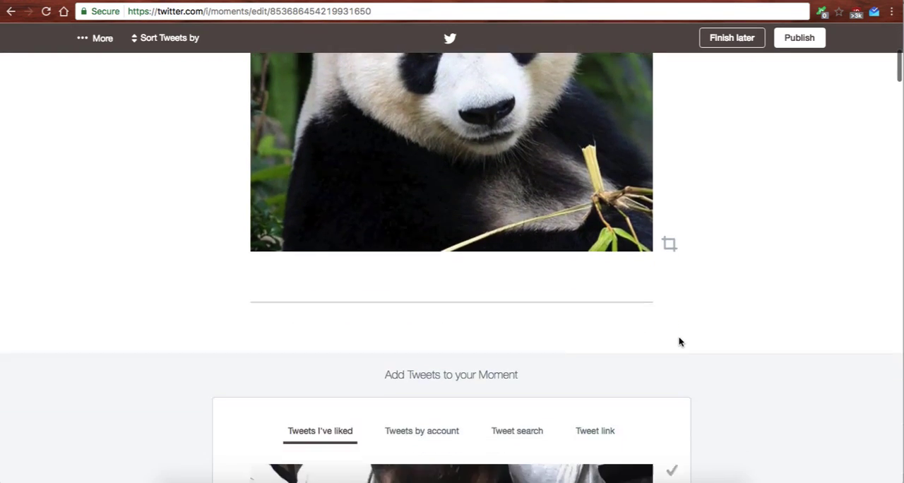
{"action": "scroll", "coordinate": [679, 343], "scroll_direction": "down", "scroll_amount": 2}
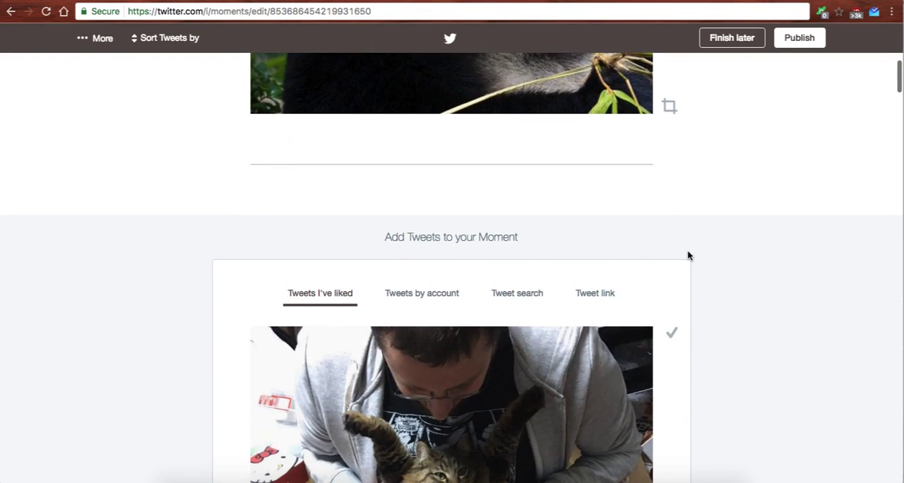
{"action": "scroll", "coordinate": [688, 255], "scroll_direction": "down", "scroll_amount": 2}
{"action": "scroll", "coordinate": [411, 243], "scroll_direction": "down", "scroll_amount": 5}
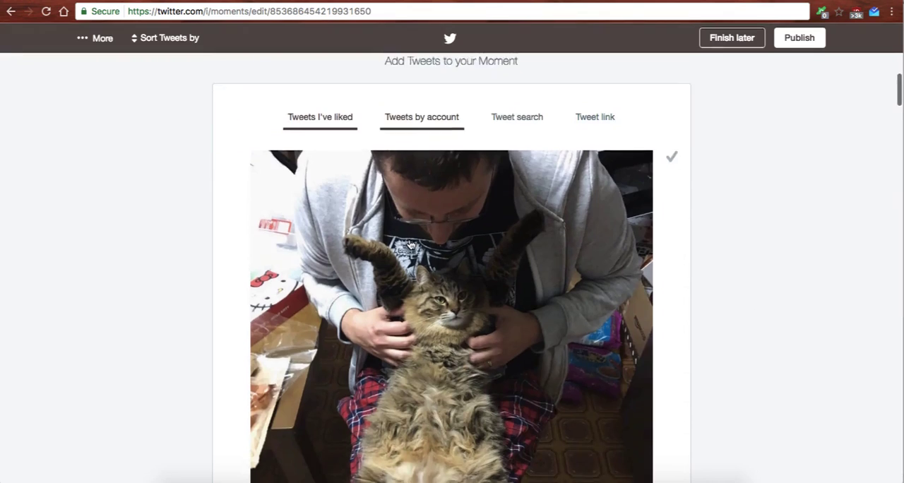
{"action": "scroll", "coordinate": [410, 244], "scroll_direction": "down", "scroll_amount": 5}
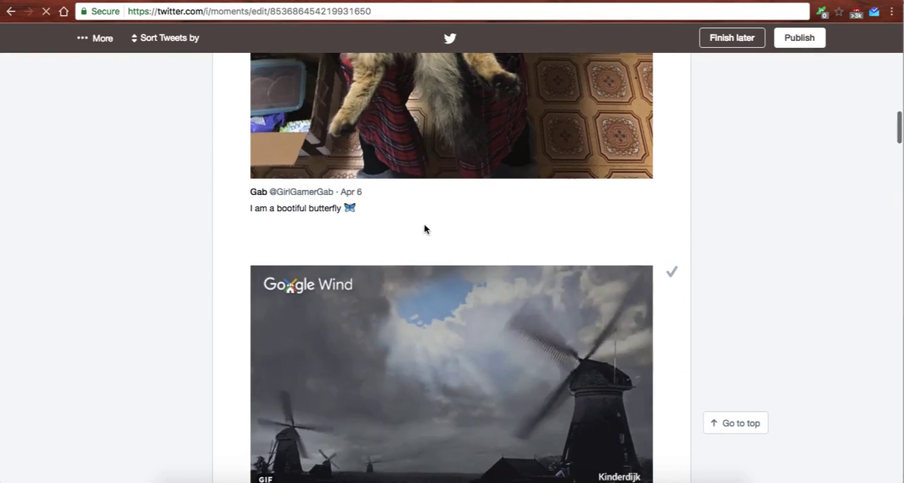
{"action": "scroll", "coordinate": [450, 209], "scroll_direction": "up", "scroll_amount": 4}
{"action": "scroll", "coordinate": [451, 212], "scroll_direction": "up", "scroll_amount": 5}
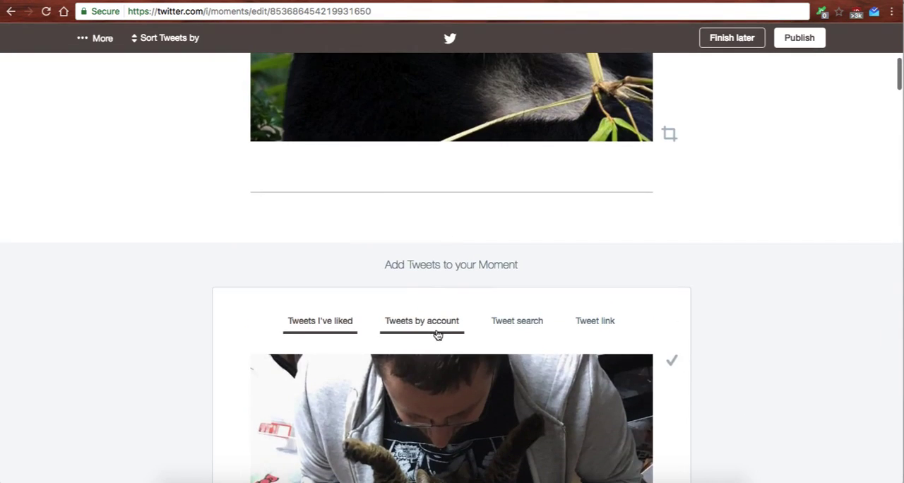
{"action": "left_click", "coordinate": [436, 328]}
{"action": "scroll", "coordinate": [434, 310], "scroll_direction": "down", "scroll_amount": 3}
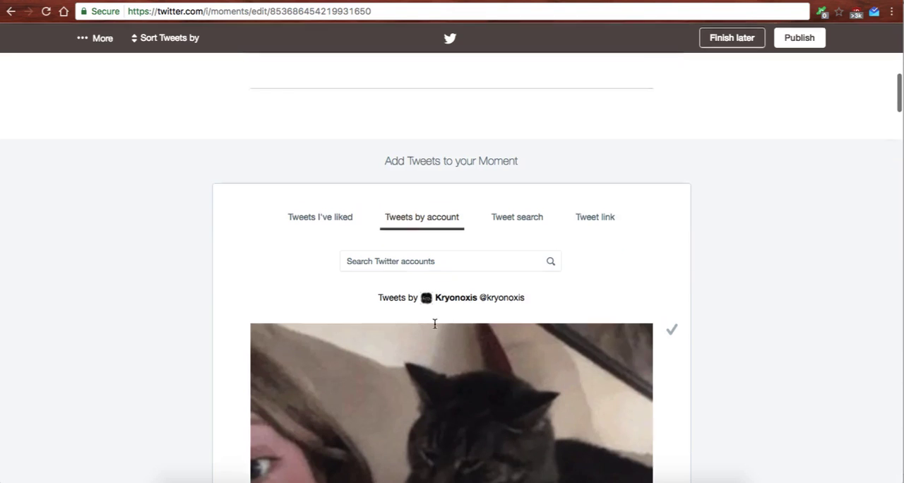
Search tweets for "panda rhenen" and add the Panda.fr tweet about Wu Wen & Xing Ya's arrival to the Moment.
{"action": "left_click", "coordinate": [507, 215]}
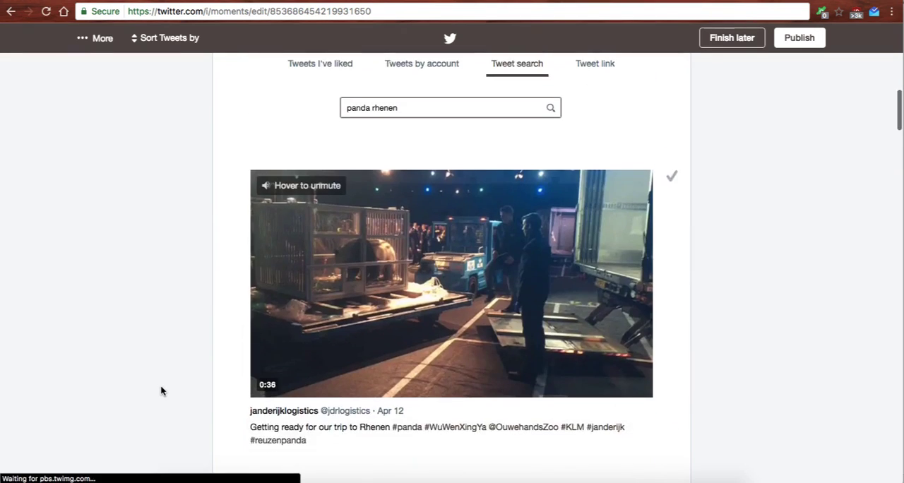
{"action": "scroll", "coordinate": [161, 390], "scroll_direction": "down", "scroll_amount": 3}
{"action": "scroll", "coordinate": [161, 390], "scroll_direction": "down", "scroll_amount": 3}
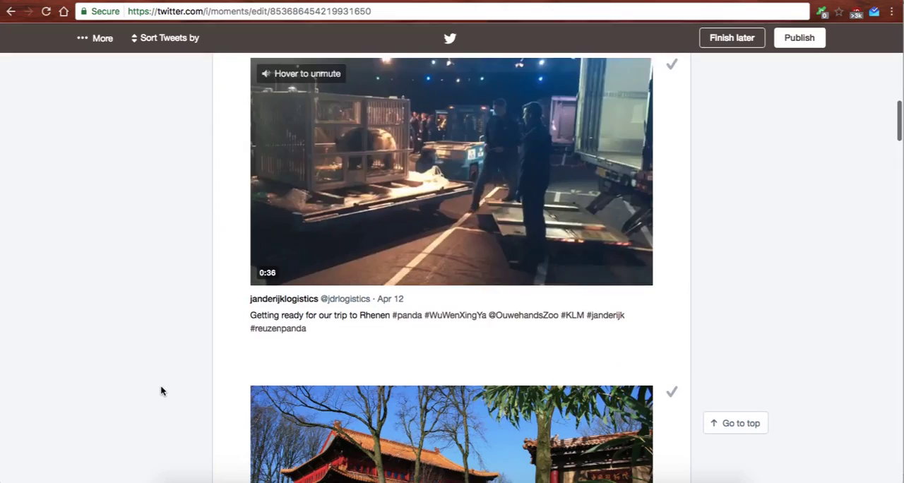
{"action": "scroll", "coordinate": [161, 389], "scroll_direction": "down", "scroll_amount": 3}
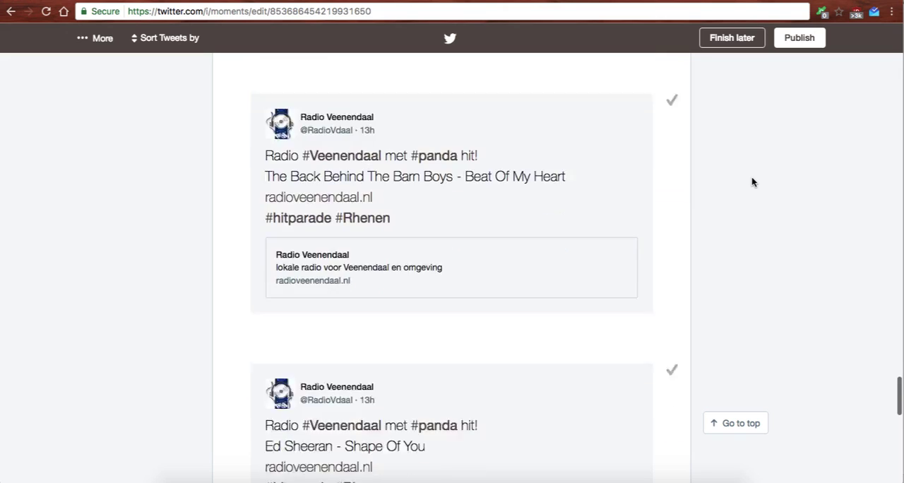
Look through the remaining search results and add the janderijklogistics video tweet about getting ready for the trip to Rhenen.
{"action": "scroll", "coordinate": [751, 182], "scroll_direction": "down", "scroll_amount": 10}
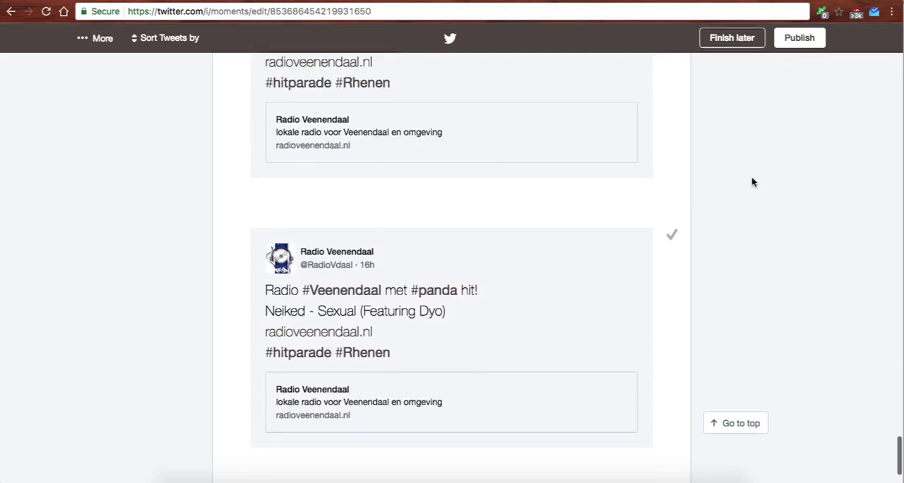
{"action": "scroll", "coordinate": [752, 182], "scroll_direction": "up", "scroll_amount": 15}
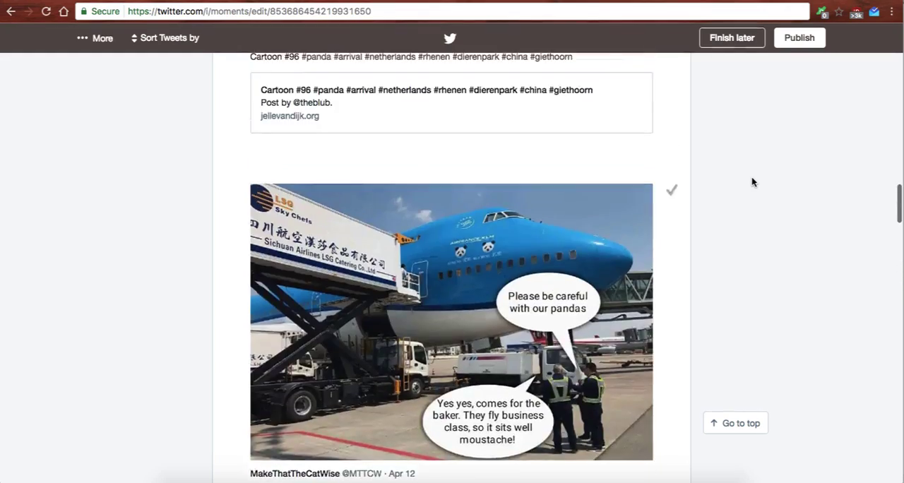
{"action": "scroll", "coordinate": [752, 182], "scroll_direction": "up", "scroll_amount": 10}
{"action": "scroll", "coordinate": [752, 182], "scroll_direction": "down", "scroll_amount": 4}
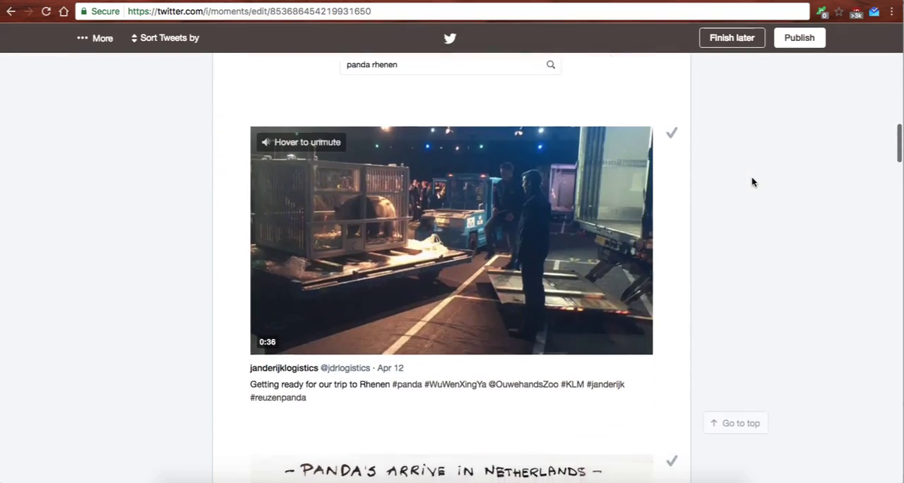
{"action": "left_click", "coordinate": [670, 135]}
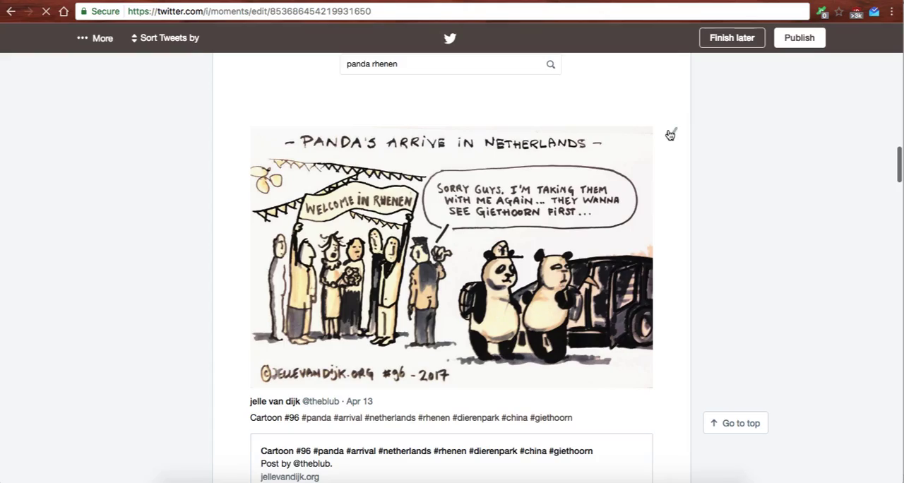
Add another tweet from the "panda rhenen" search results, and return to the tweets already in the Moment.
{"action": "left_click", "coordinate": [670, 132]}
{"action": "scroll", "coordinate": [740, 216], "scroll_direction": "down", "scroll_amount": 4}
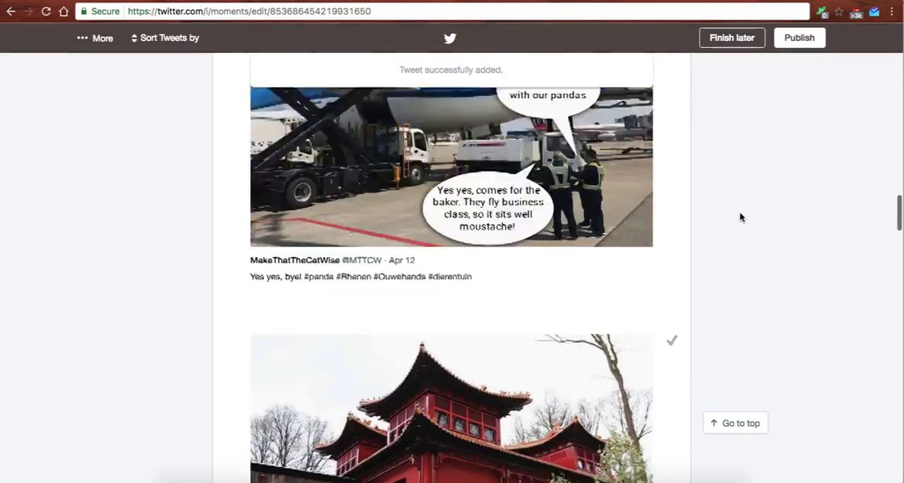
{"action": "scroll", "coordinate": [740, 217], "scroll_direction": "up", "scroll_amount": 9}
{"action": "scroll", "coordinate": [739, 217], "scroll_direction": "up", "scroll_amount": 10}
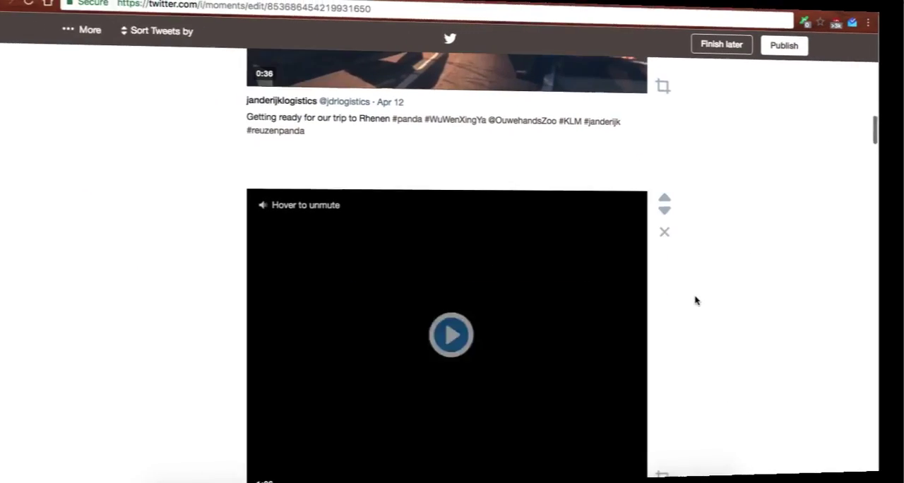
Move the Yummy Dutch #Panda-fever tweet up to the first position in the Moment.
{"action": "scroll", "coordinate": [703, 296], "scroll_direction": "down", "scroll_amount": 5}
{"action": "scroll", "coordinate": [703, 301], "scroll_direction": "down", "scroll_amount": 2}
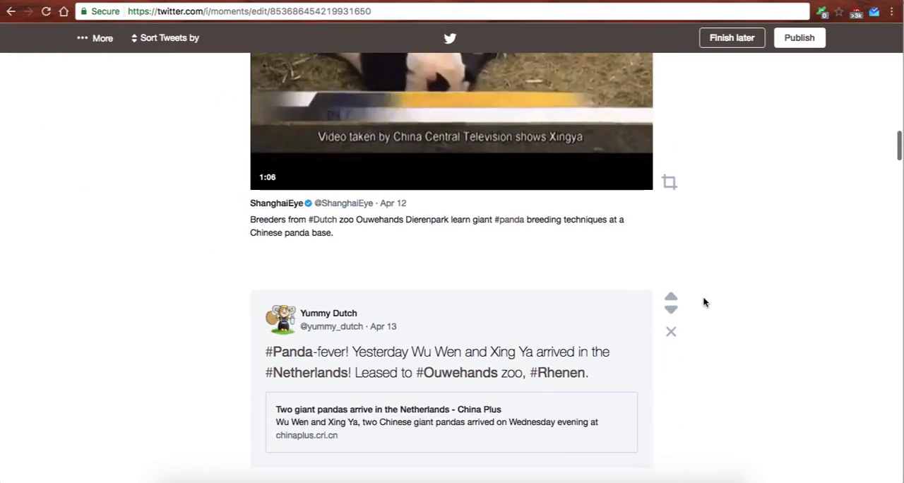
{"action": "left_click", "coordinate": [670, 291]}
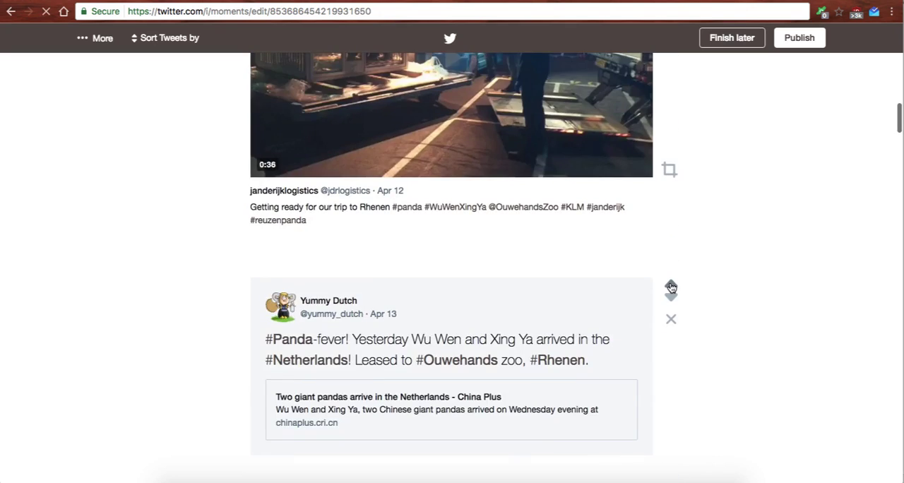
{"action": "left_click", "coordinate": [671, 286]}
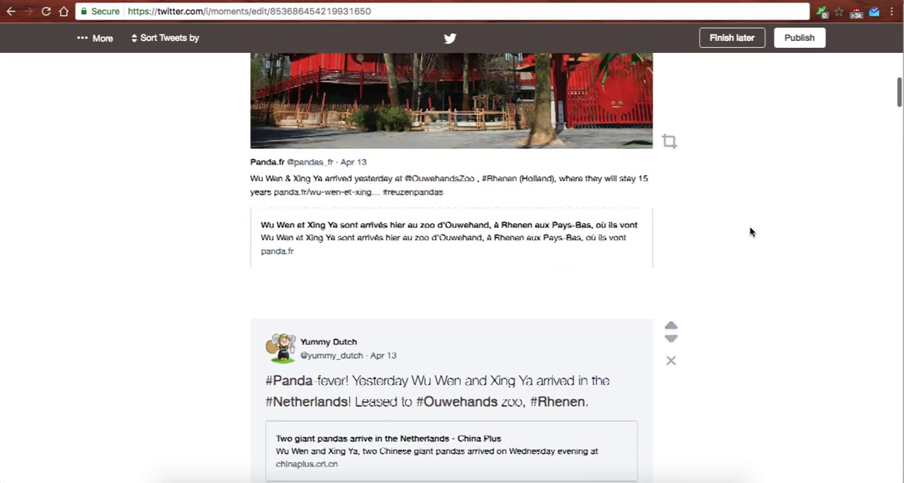
{"action": "left_click", "coordinate": [672, 400]}
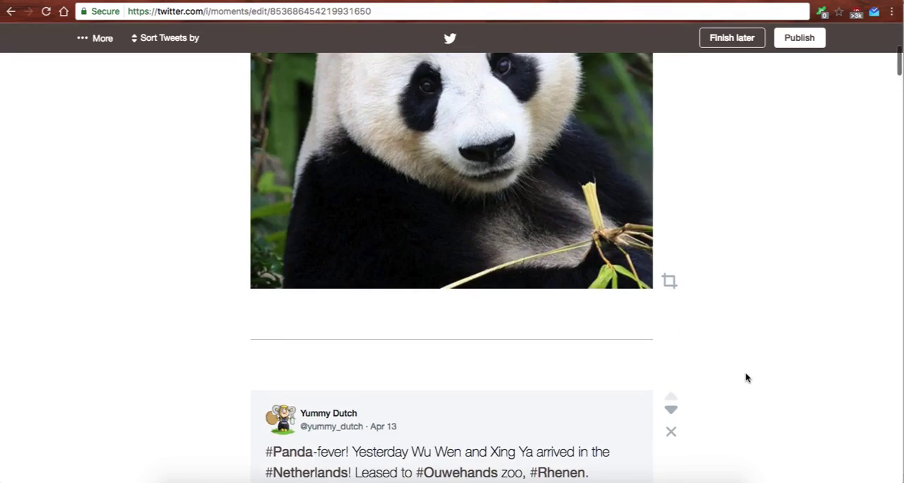
Move the janderijklogistics video tweet up to the top, ahead of the Yummy Dutch tweet.
{"action": "scroll", "coordinate": [746, 377], "scroll_direction": "down", "scroll_amount": 6}
{"action": "scroll", "coordinate": [747, 377], "scroll_direction": "down", "scroll_amount": 6}
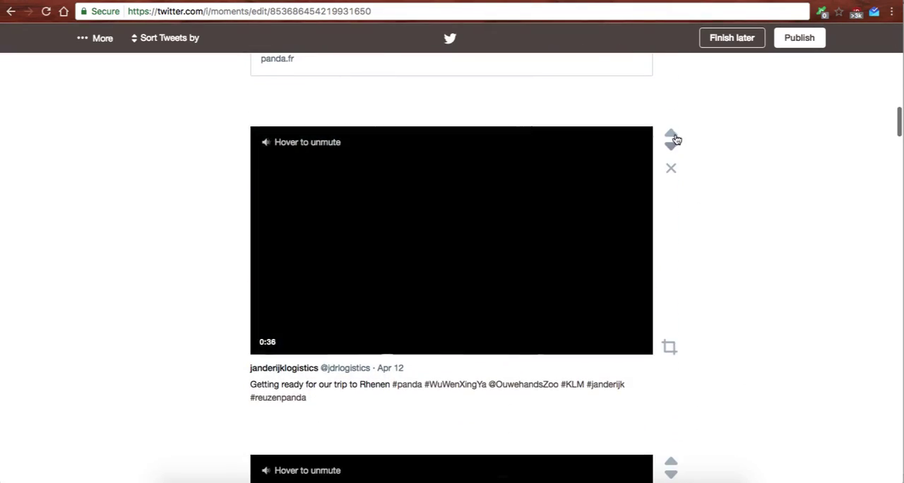
{"action": "left_click", "coordinate": [673, 135]}
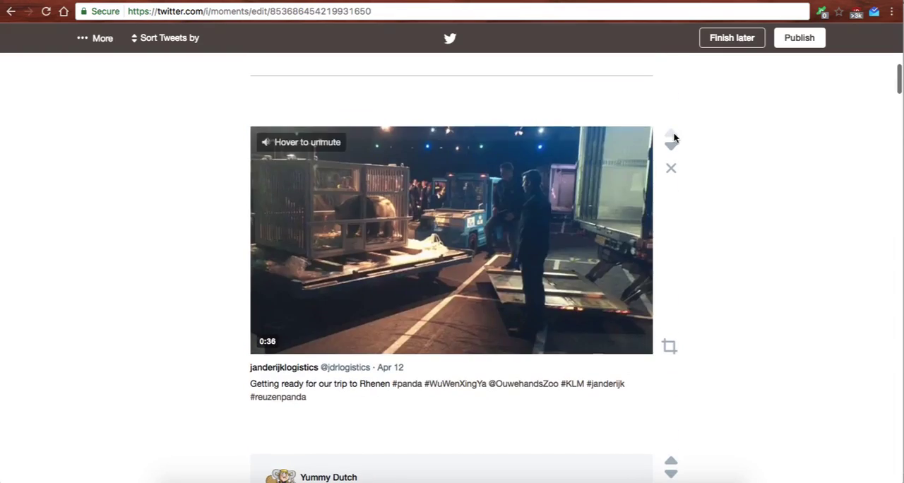
Review the order of the Moment's tweets from the first one down to the Heuvelrug Nieuws tweet.
{"action": "scroll", "coordinate": [714, 293], "scroll_direction": "down", "scroll_amount": 4}
{"action": "scroll", "coordinate": [714, 292], "scroll_direction": "down", "scroll_amount": 10}
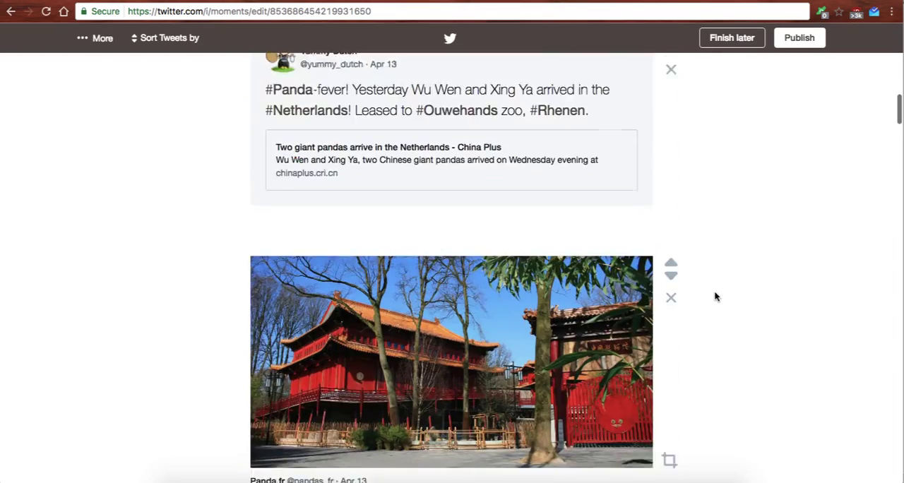
{"action": "scroll", "coordinate": [714, 296], "scroll_direction": "down", "scroll_amount": 4}
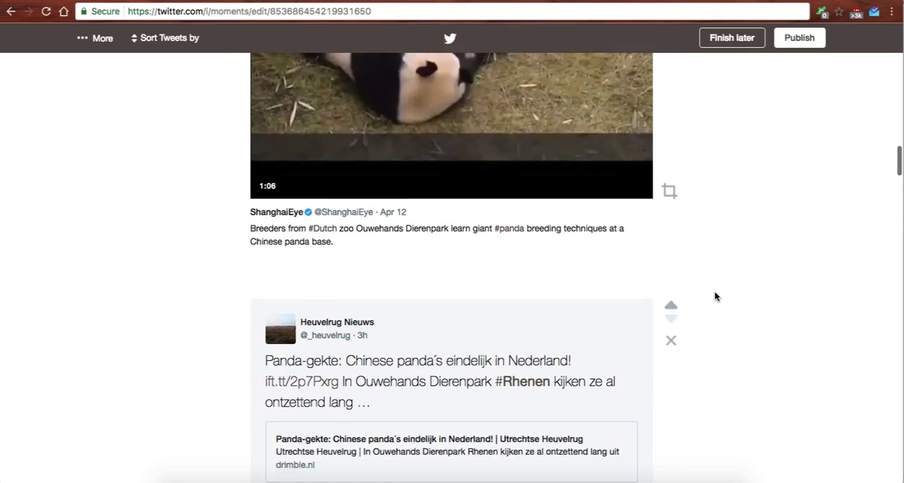
{"action": "scroll", "coordinate": [713, 296], "scroll_direction": "down", "scroll_amount": 2}
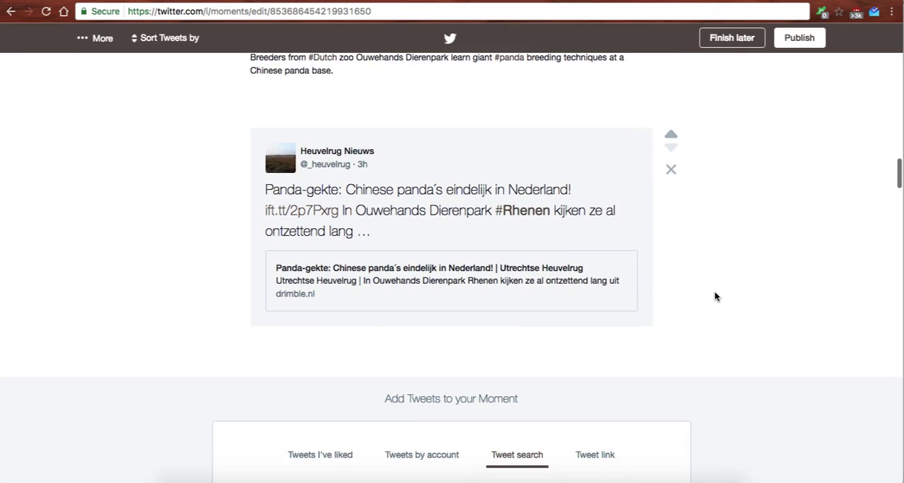
{"action": "scroll", "coordinate": [715, 297], "scroll_direction": "down", "scroll_amount": 2}
{"action": "scroll", "coordinate": [715, 296], "scroll_direction": "up", "scroll_amount": 20}
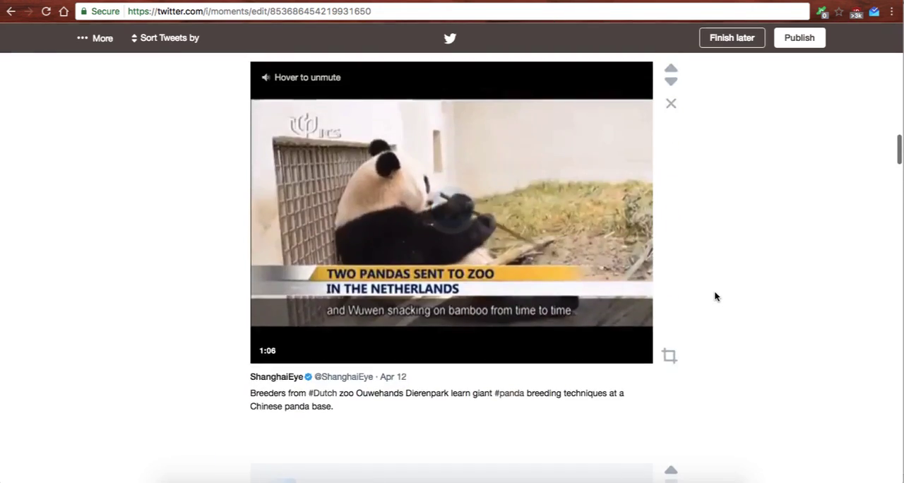
{"action": "scroll", "coordinate": [715, 297], "scroll_direction": "up", "scroll_amount": 3}
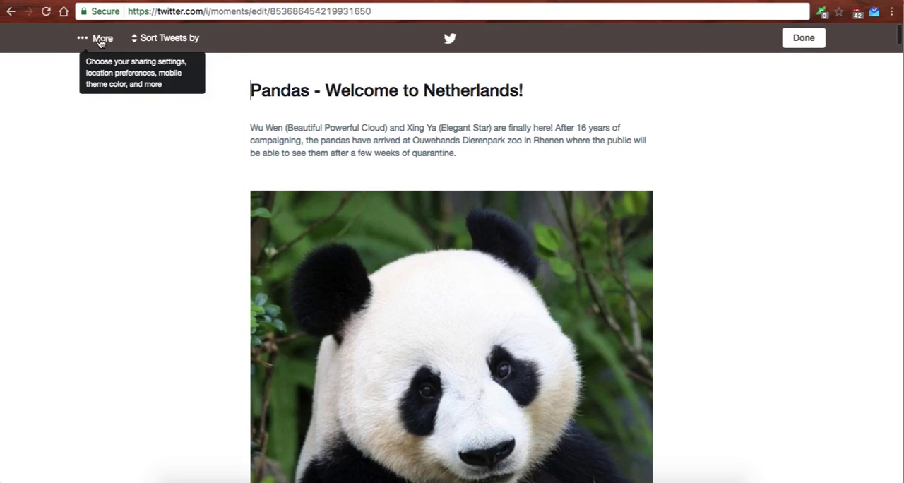
Set the Moment's mobile theme color to dark green.
{"action": "left_click", "coordinate": [101, 42]}
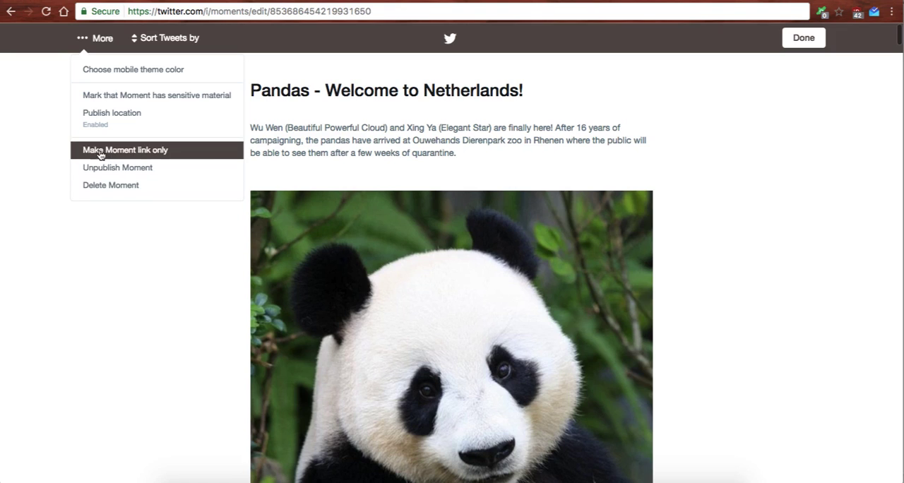
{"action": "left_click", "coordinate": [122, 70]}
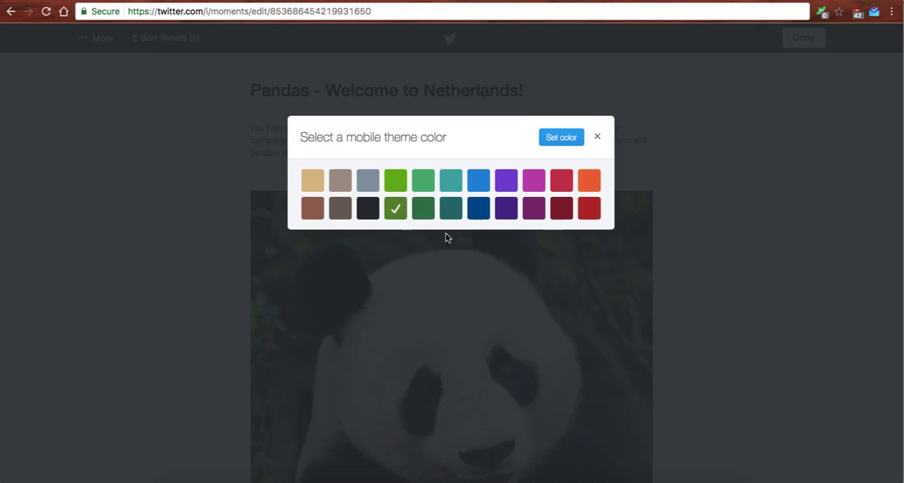
{"action": "left_click", "coordinate": [551, 139]}
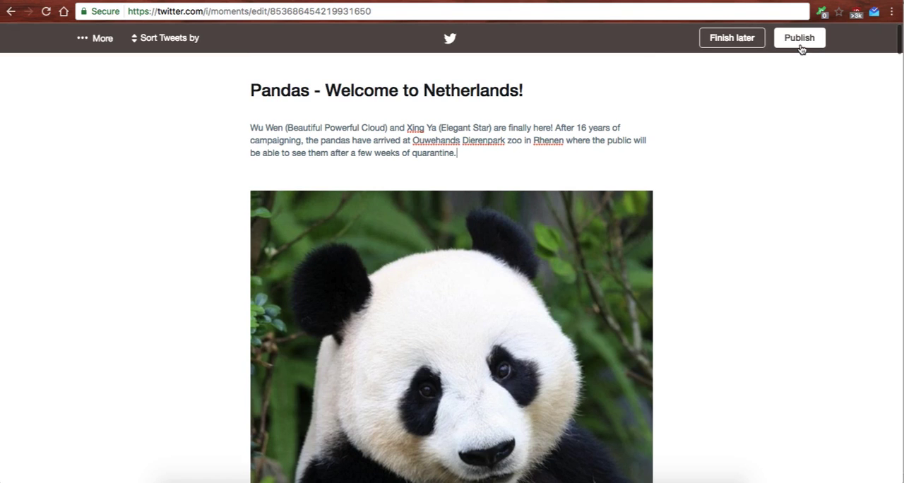
Publish the Moment, and dismiss the offer to share it in a tweet.
{"action": "left_click", "coordinate": [800, 44]}
{"action": "left_click", "coordinate": [579, 202]}
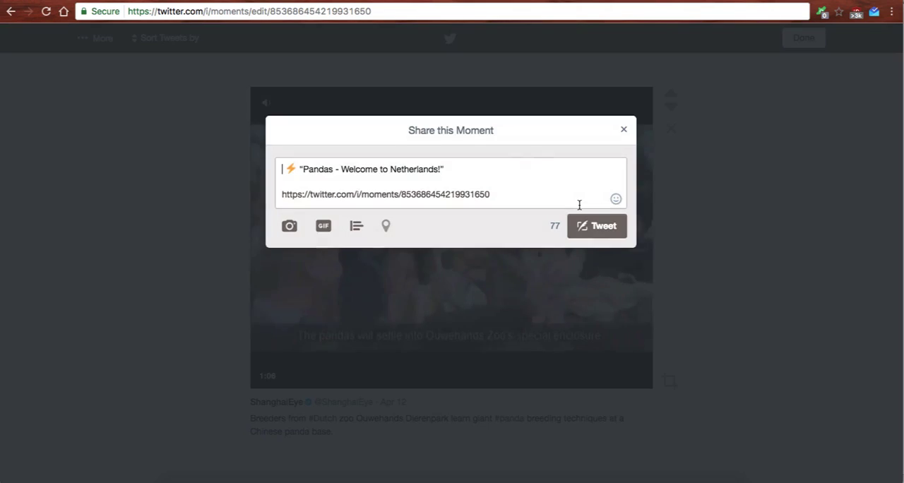
{"action": "left_click", "coordinate": [716, 244]}
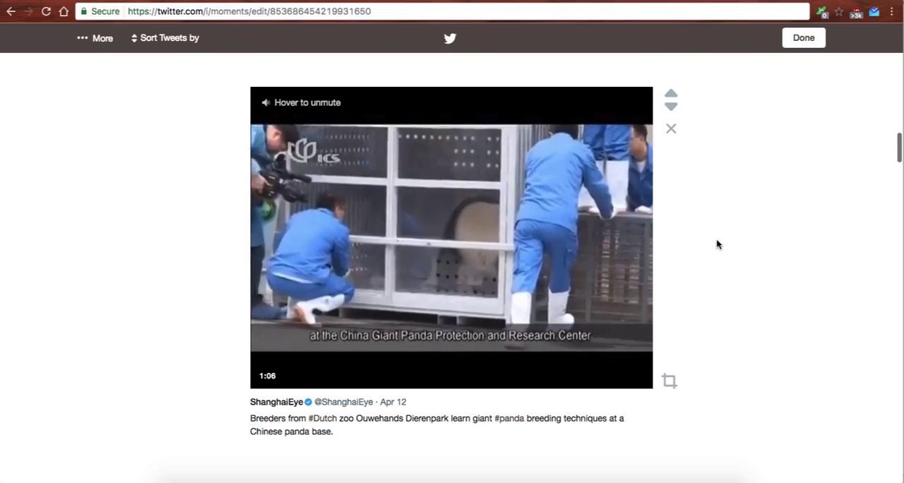
Finish editing the Moment and go to its published page.
{"action": "scroll", "coordinate": [717, 245], "scroll_direction": "up", "scroll_amount": 10}
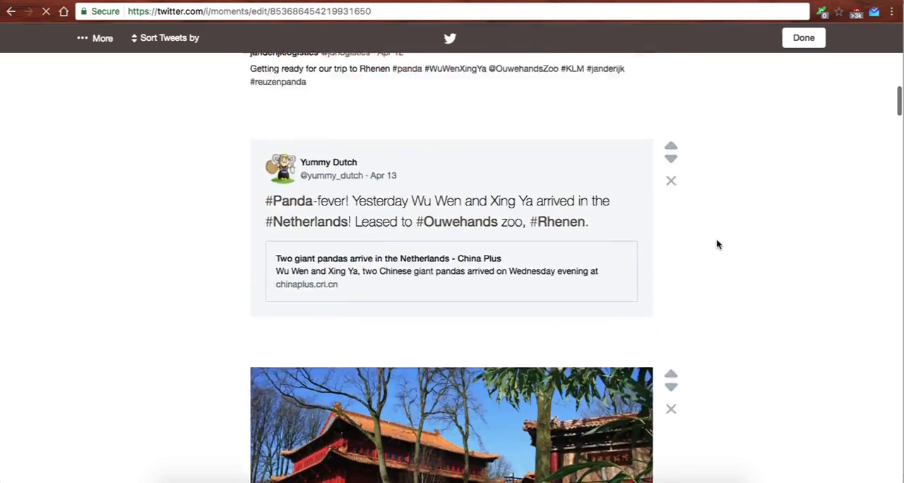
{"action": "scroll", "coordinate": [717, 244], "scroll_direction": "up", "scroll_amount": 15}
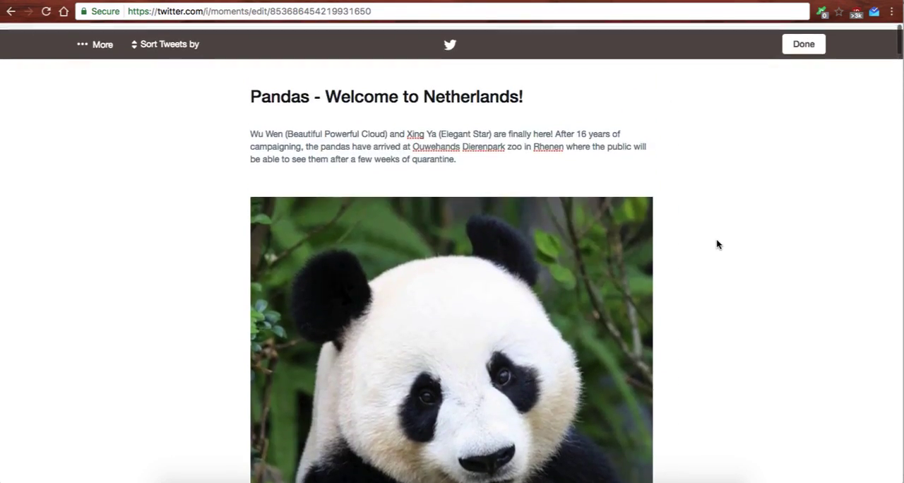
{"action": "left_click", "coordinate": [803, 39]}
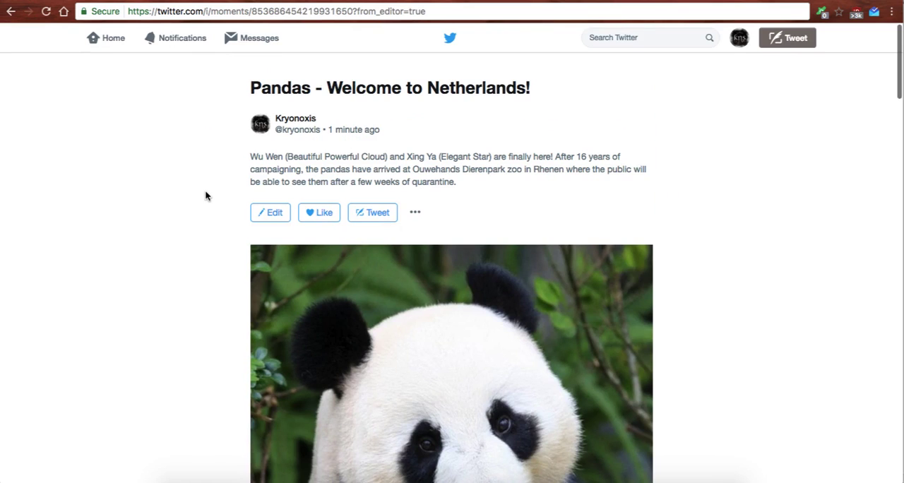
Examine the published Moment's cover, its additional sharing and analytics options, and its sequence of tweets.
{"action": "scroll", "coordinate": [205, 192], "scroll_direction": "down", "scroll_amount": 3}
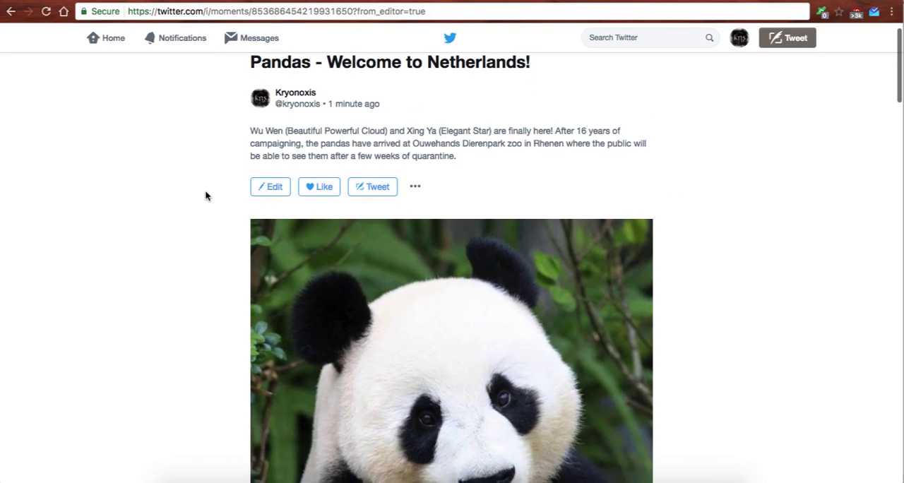
{"action": "scroll", "coordinate": [205, 195], "scroll_direction": "down", "scroll_amount": 2}
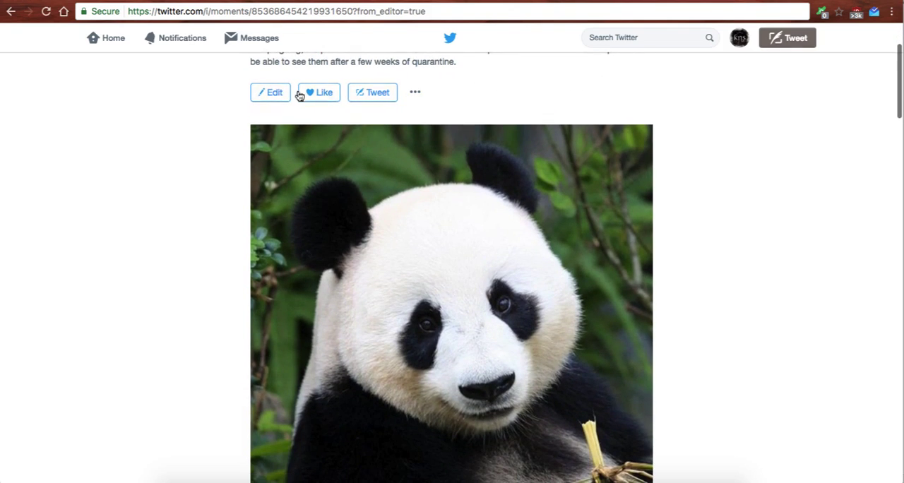
{"action": "left_click", "coordinate": [415, 94]}
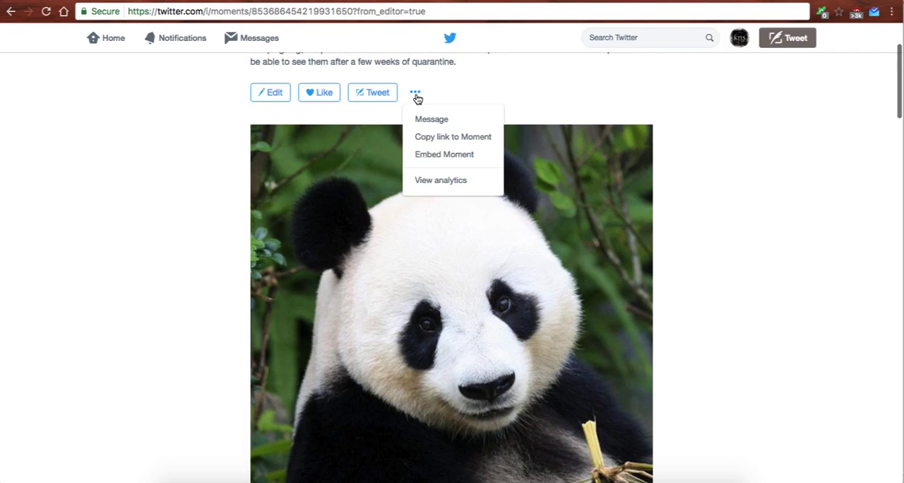
{"action": "left_click", "coordinate": [415, 94]}
{"action": "left_click", "coordinate": [417, 95]}
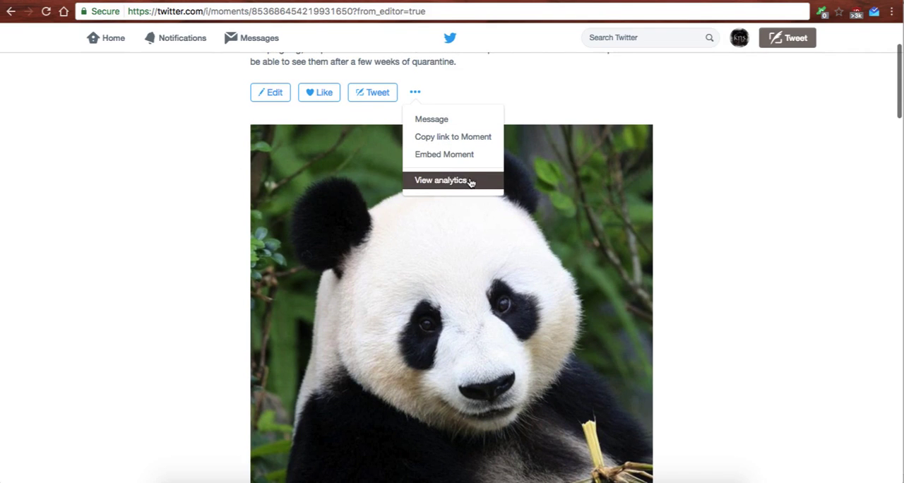
{"action": "left_click", "coordinate": [473, 93]}
{"action": "scroll", "coordinate": [240, 225], "scroll_direction": "down", "scroll_amount": 5}
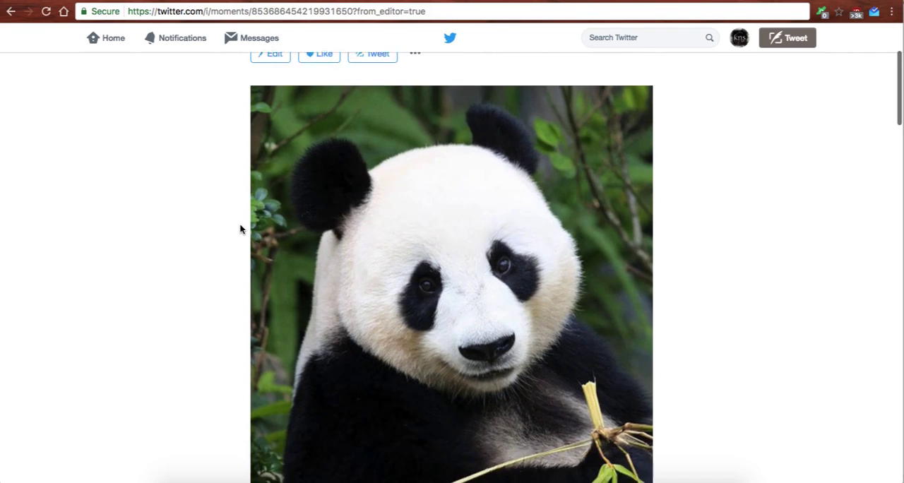
{"action": "scroll", "coordinate": [227, 280], "scroll_direction": "down", "scroll_amount": 5}
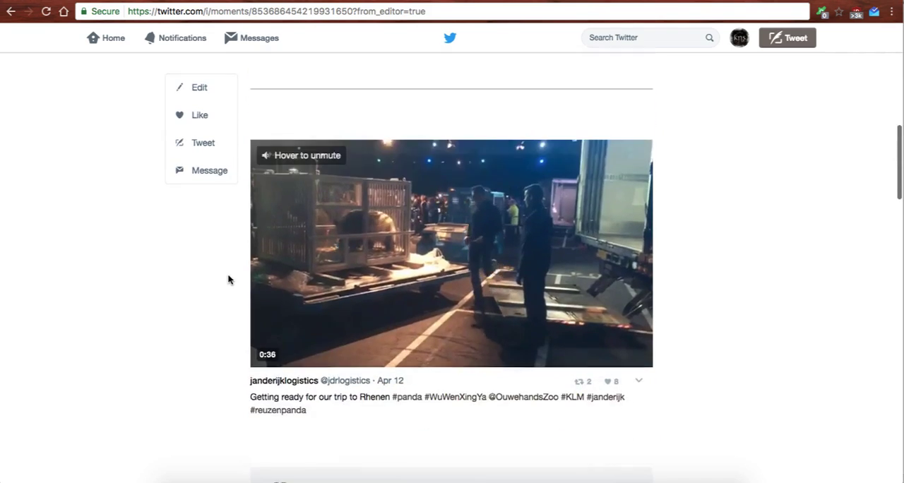
{"action": "scroll", "coordinate": [227, 280], "scroll_direction": "down", "scroll_amount": 5}
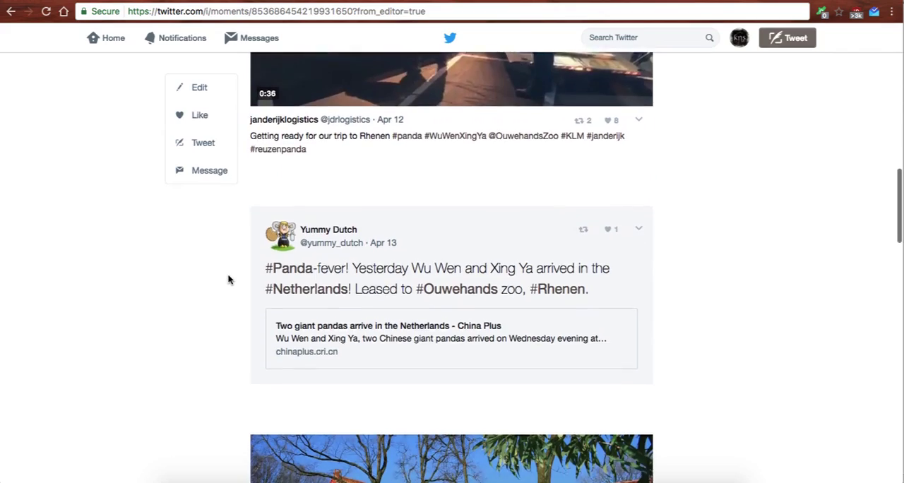
{"action": "scroll", "coordinate": [229, 279], "scroll_direction": "down", "scroll_amount": 5}
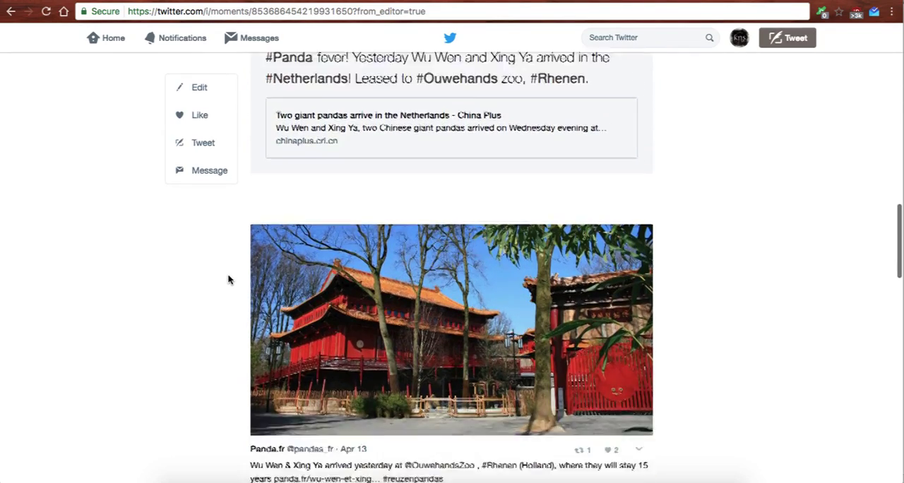
{"action": "scroll", "coordinate": [101, 343], "scroll_direction": "up", "scroll_amount": 20}
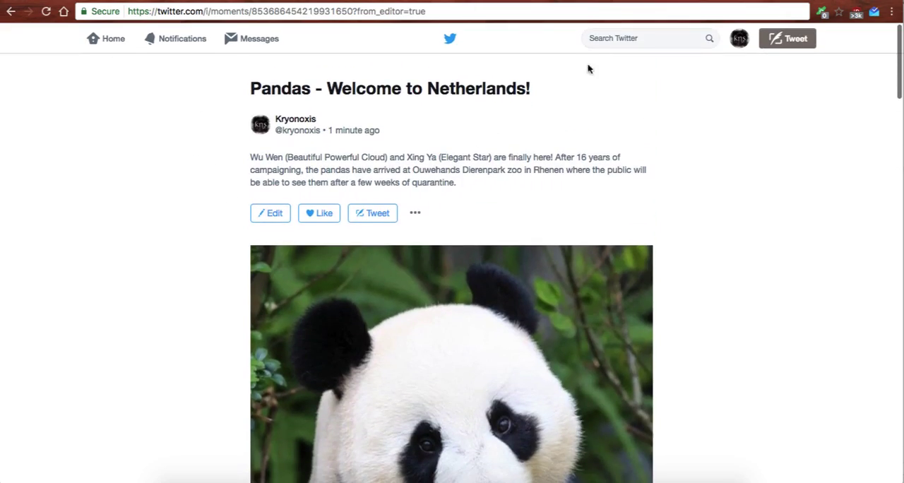
Search Twitter for "ouwehands" and open the OuwehandsDierenpark profile.
{"action": "left_click", "coordinate": [642, 38]}
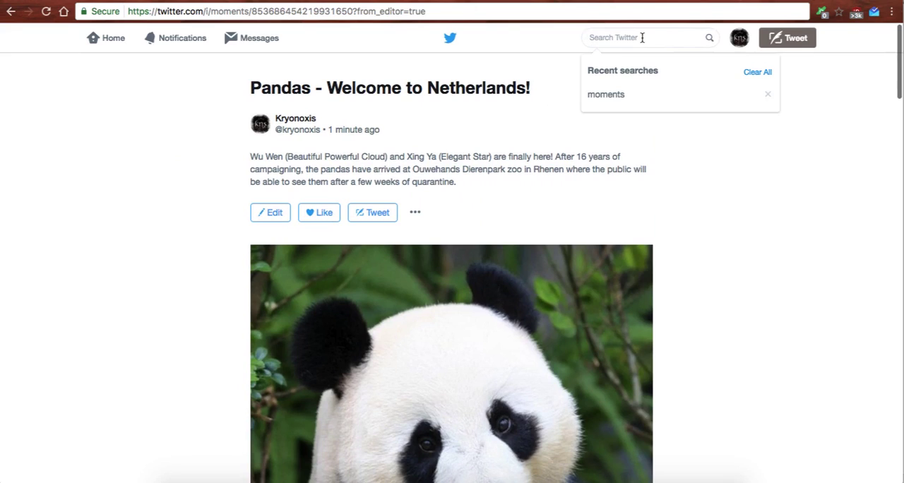
{"action": "type", "text": "ouwehands"}
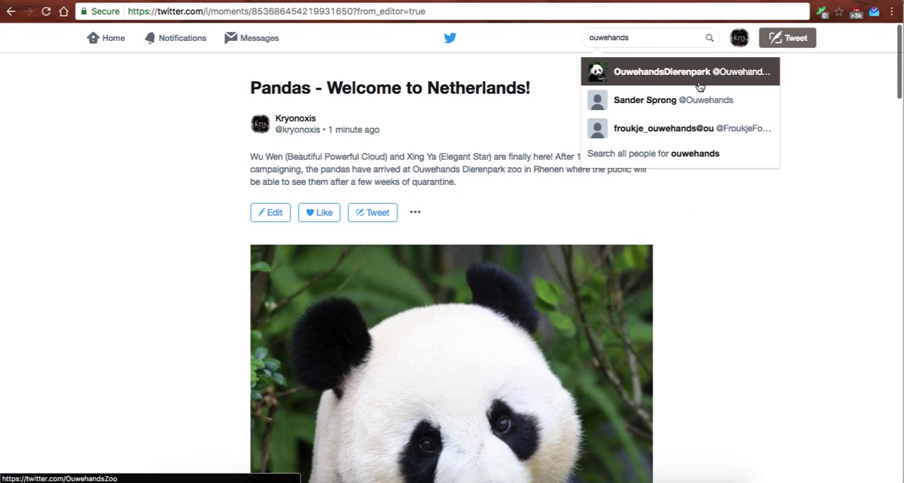
{"action": "left_click", "coordinate": [655, 86]}
Add the OuwehandsDierenpark tweet of Apr 15 about the NPO1 panda report to the "Pandas - Welcome to Netherlands!" Moment.
{"action": "scroll", "coordinate": [642, 222], "scroll_direction": "down", "scroll_amount": 3}
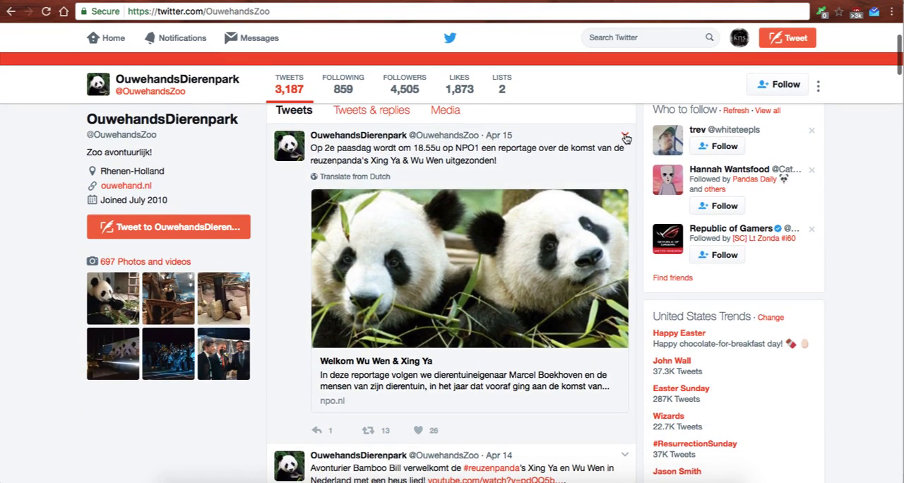
{"action": "left_click", "coordinate": [625, 137]}
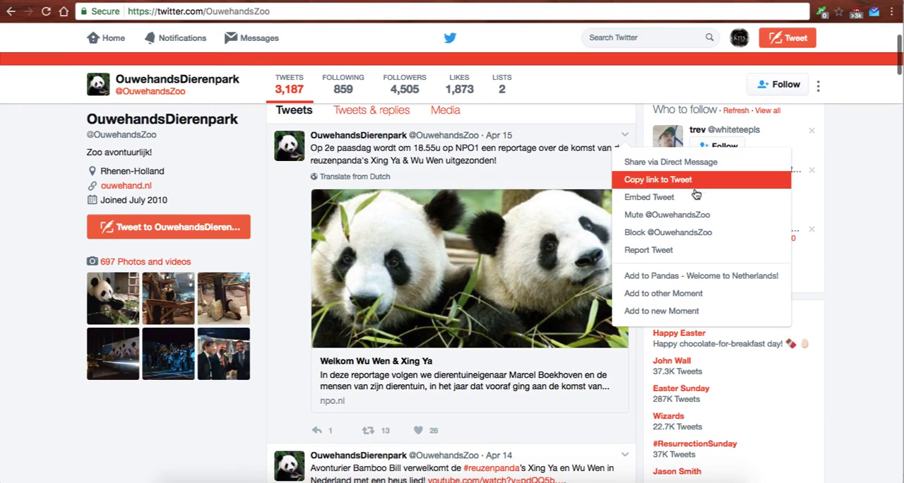
{"action": "left_click", "coordinate": [730, 279]}
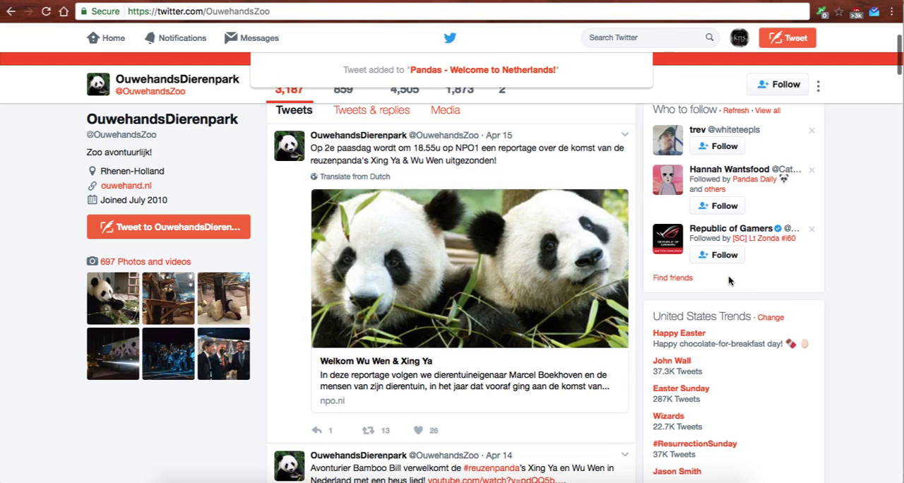
Open the "Pandas - Welcome to Netherlands!" Moment for editing and check the OuwehandsDierenpark tweet of Apr 15 in its tweet sequence.
{"action": "left_click", "coordinate": [498, 70]}
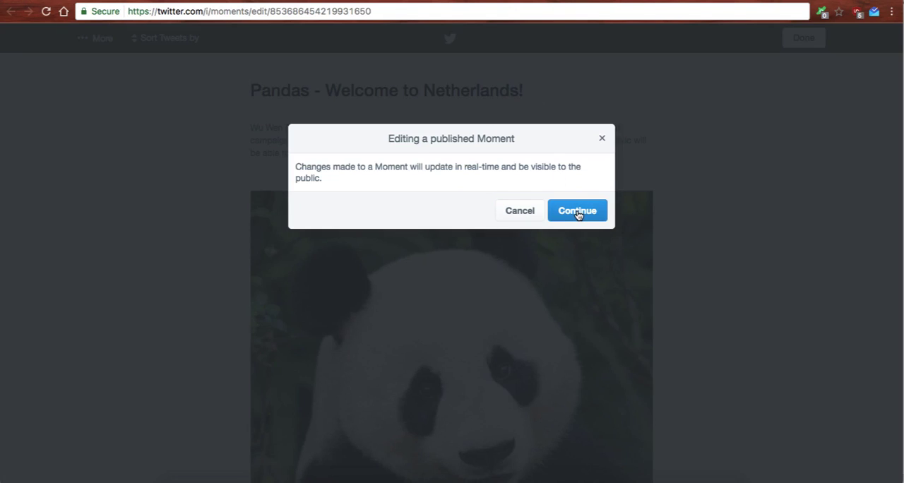
{"action": "left_click", "coordinate": [577, 212]}
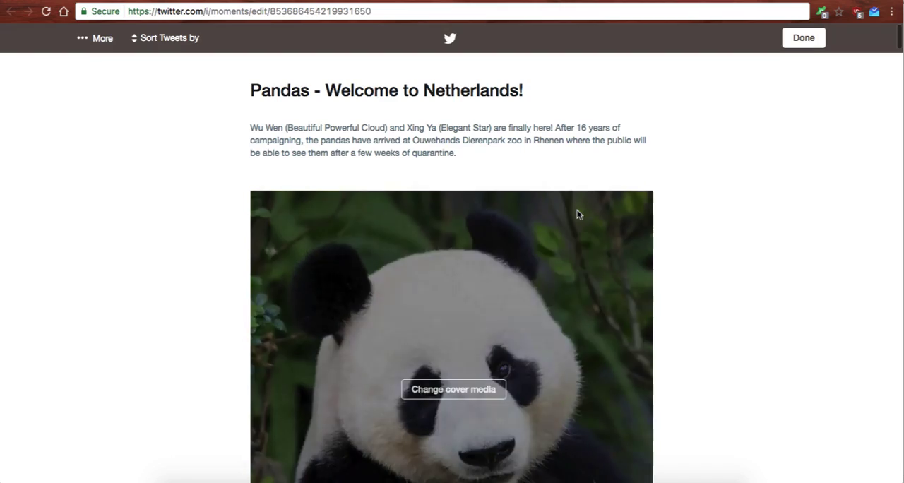
{"action": "scroll", "coordinate": [730, 237], "scroll_direction": "down", "scroll_amount": 15}
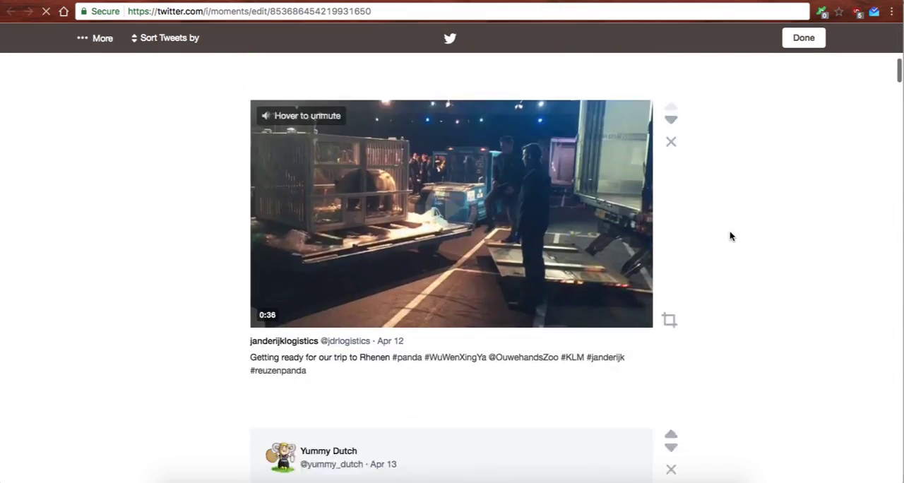
{"action": "scroll", "coordinate": [731, 236], "scroll_direction": "down", "scroll_amount": 15}
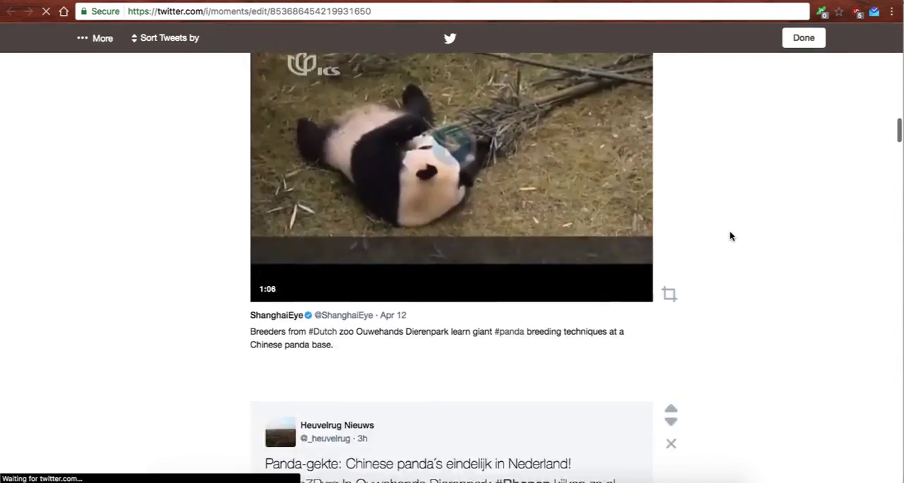
{"action": "scroll", "coordinate": [730, 235], "scroll_direction": "down", "scroll_amount": 7}
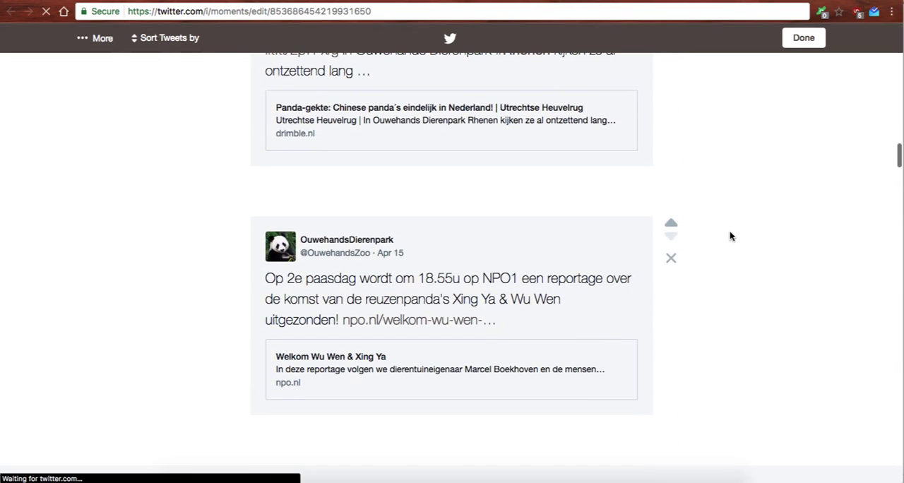
{"action": "scroll", "coordinate": [713, 275], "scroll_direction": "down", "scroll_amount": 3}
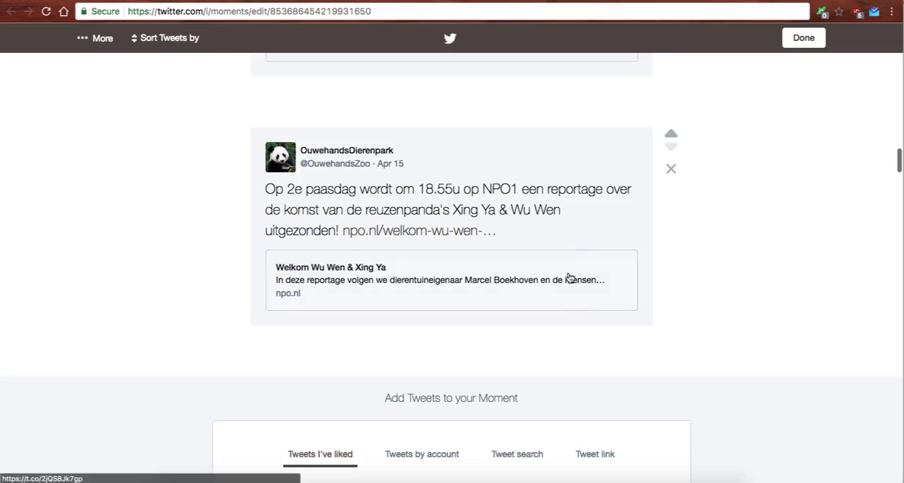
{"action": "scroll", "coordinate": [718, 256], "scroll_direction": "down", "scroll_amount": 3}
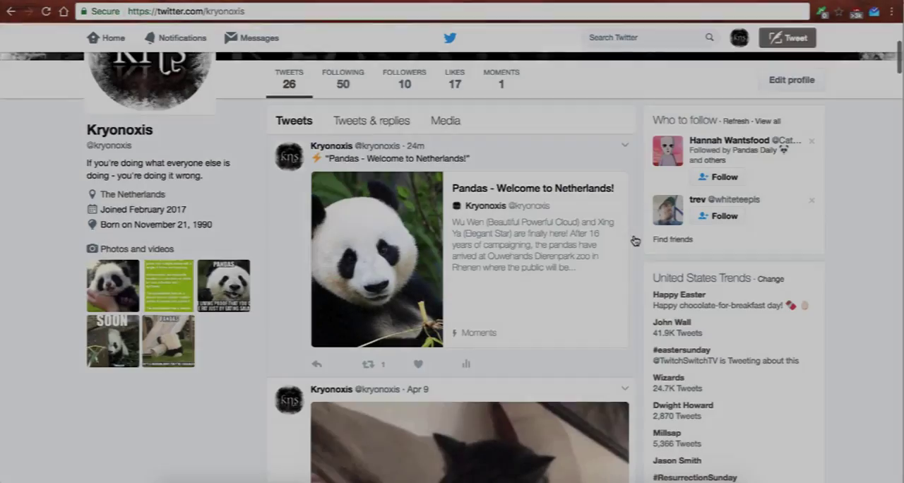
{"action": "scroll", "coordinate": [633, 249], "scroll_direction": "down", "scroll_amount": 1}
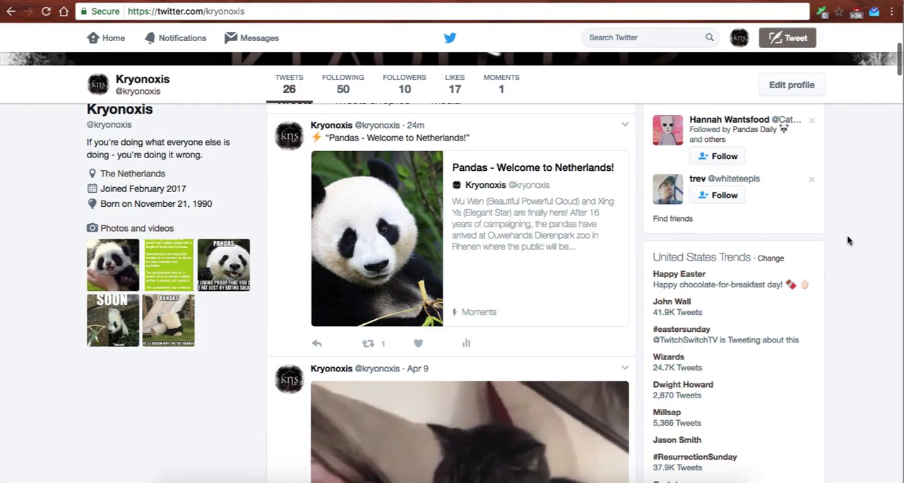
{"action": "scroll", "coordinate": [859, 229], "scroll_direction": "down", "scroll_amount": 1}
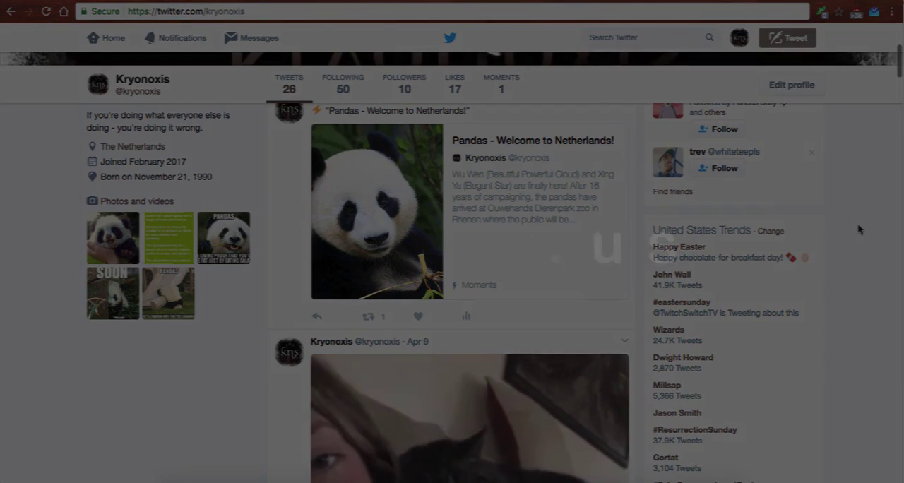
{"action": "scroll", "coordinate": [859, 229], "scroll_direction": "up", "scroll_amount": 1}
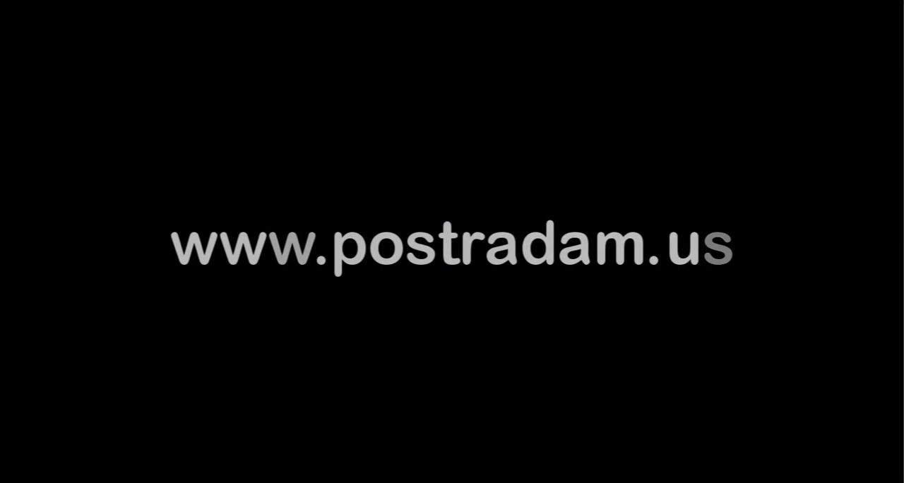